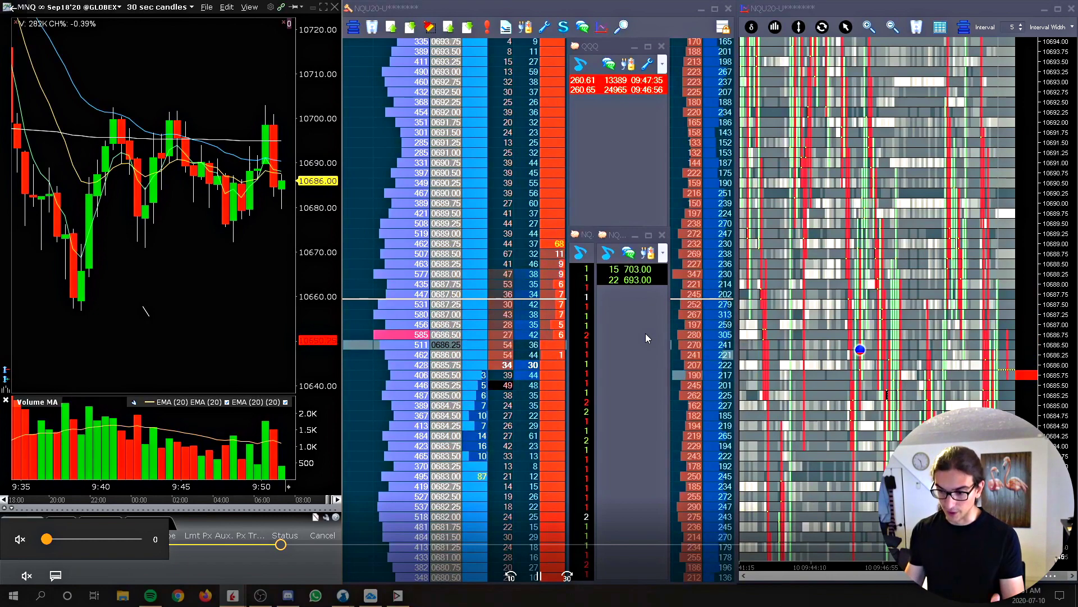
Remove all trendlines from the MNQ 30-second candle chart
{"action": "right_click", "coordinate": [174, 291]}
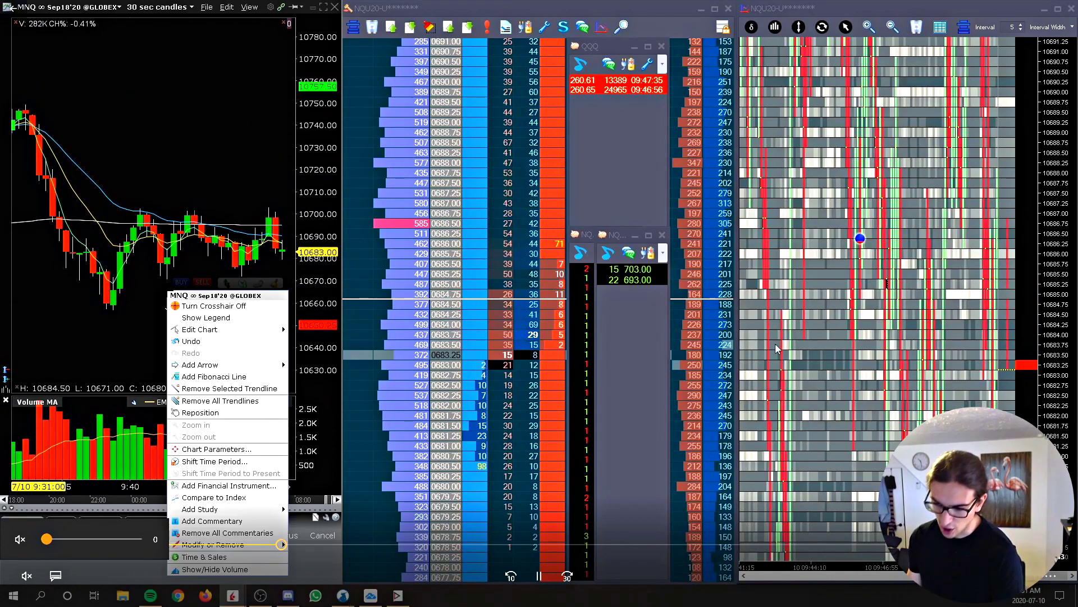
{"action": "left_click", "coordinate": [235, 400]}
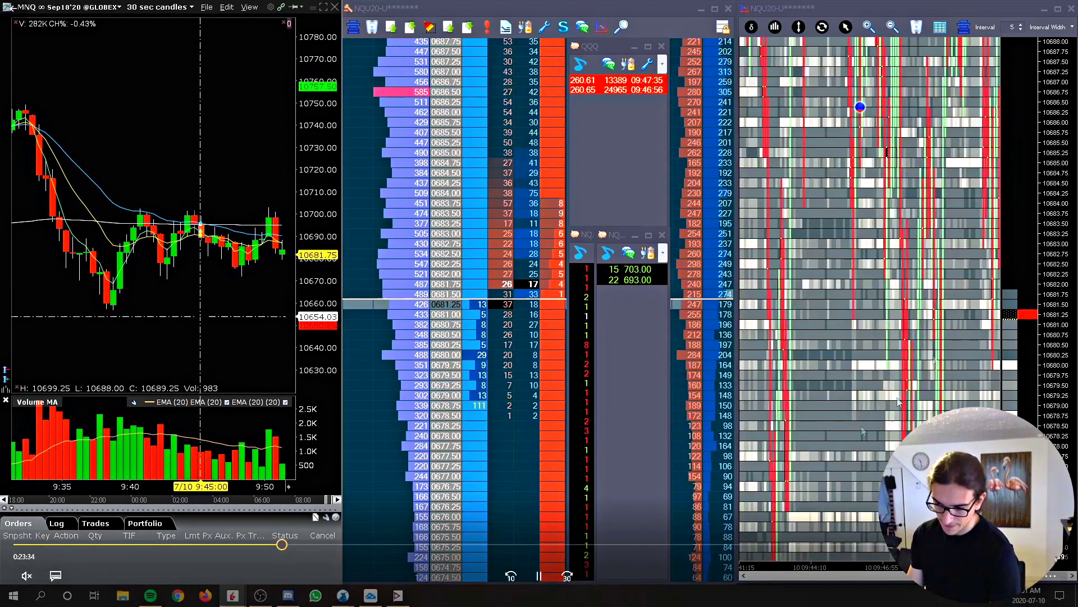
Pause the July 10th, 2020 tape recording and move its playback position ahead to 0:54:13
{"action": "left_click", "coordinate": [539, 576]}
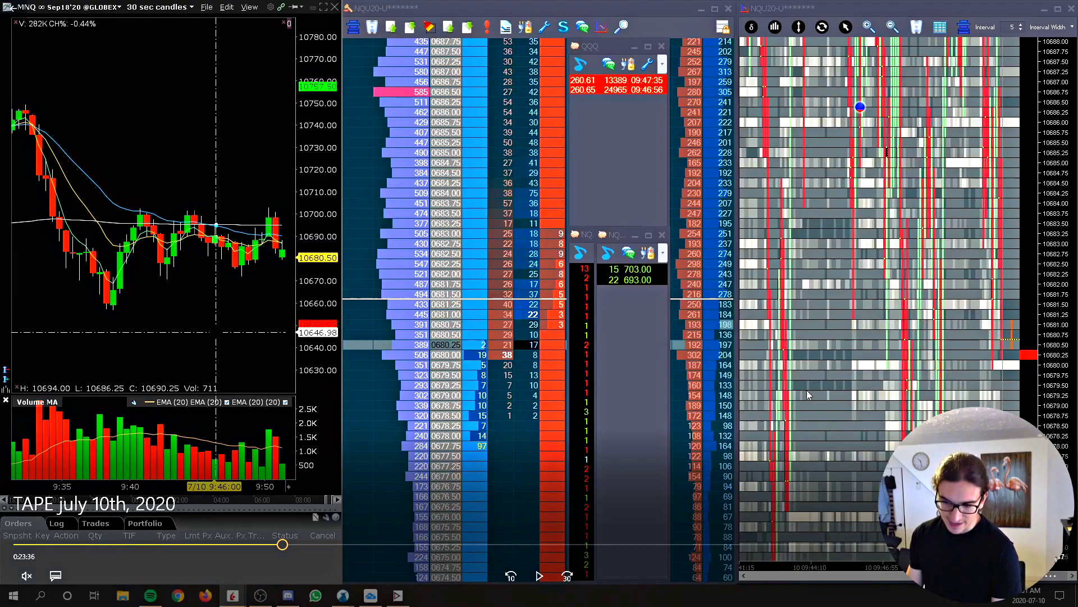
{"action": "left_click", "coordinate": [579, 545]}
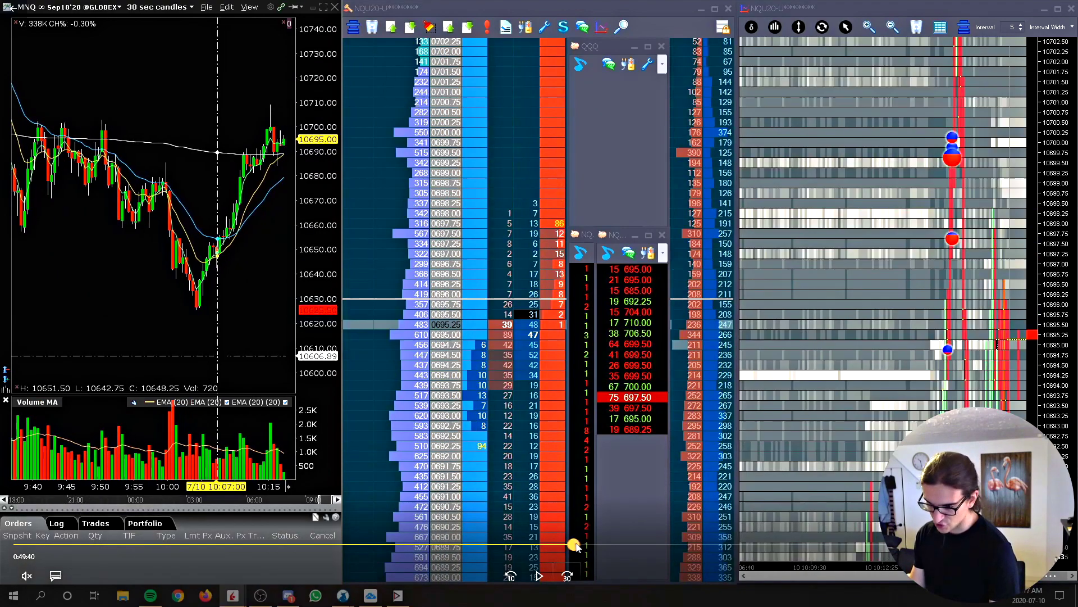
{"action": "left_click_drag", "start_coordinate": [578, 545], "coordinate": [624, 543]}
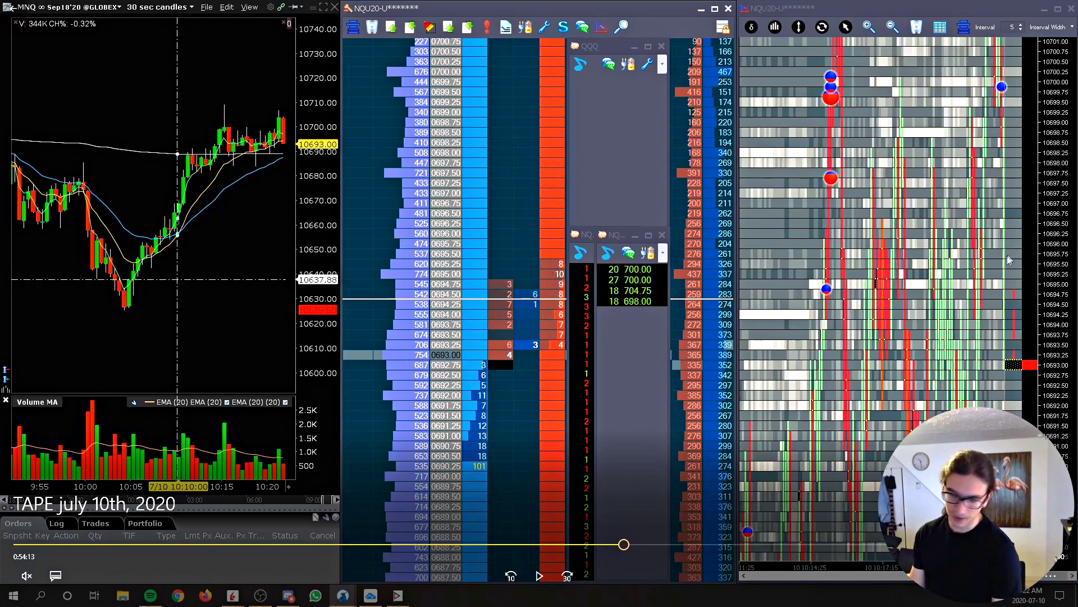
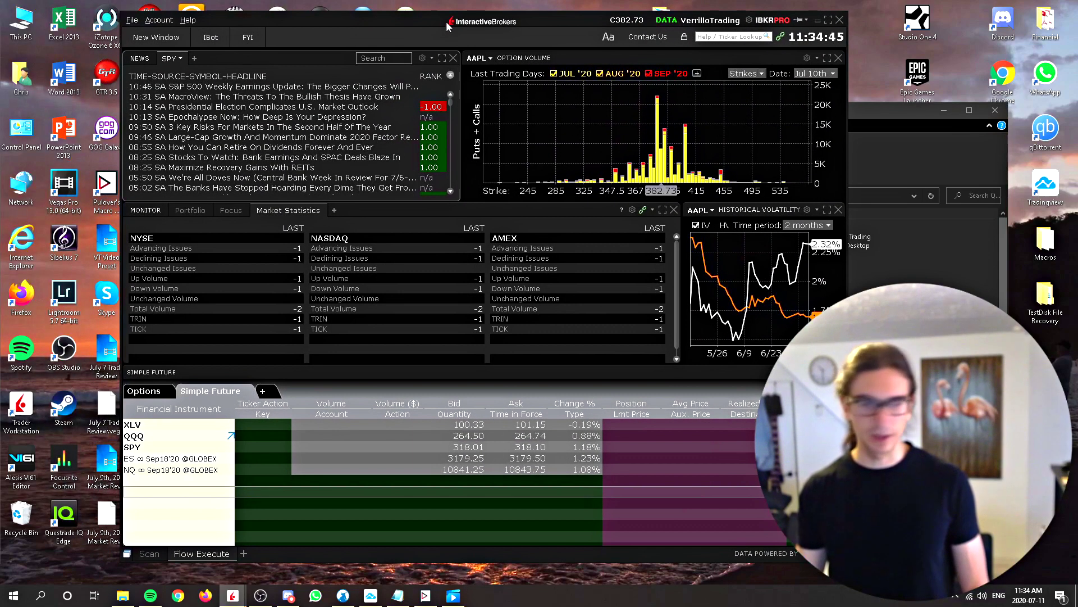
Reposition the Trader Workstation window on the desktop and look through the instruments in the Simple Future watchlist
{"action": "left_click_drag", "start_coordinate": [447, 27], "coordinate": [351, 17]}
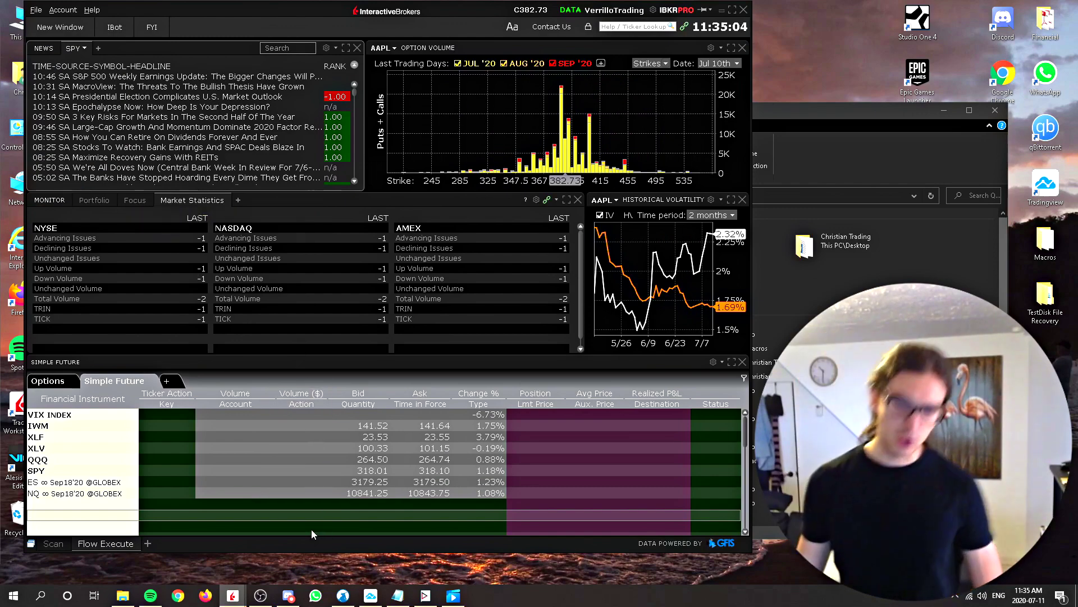
{"action": "scroll", "coordinate": [134, 435], "scroll_direction": "down", "scroll_amount": 1}
{"action": "scroll", "coordinate": [110, 445], "scroll_direction": "up", "scroll_amount": 1}
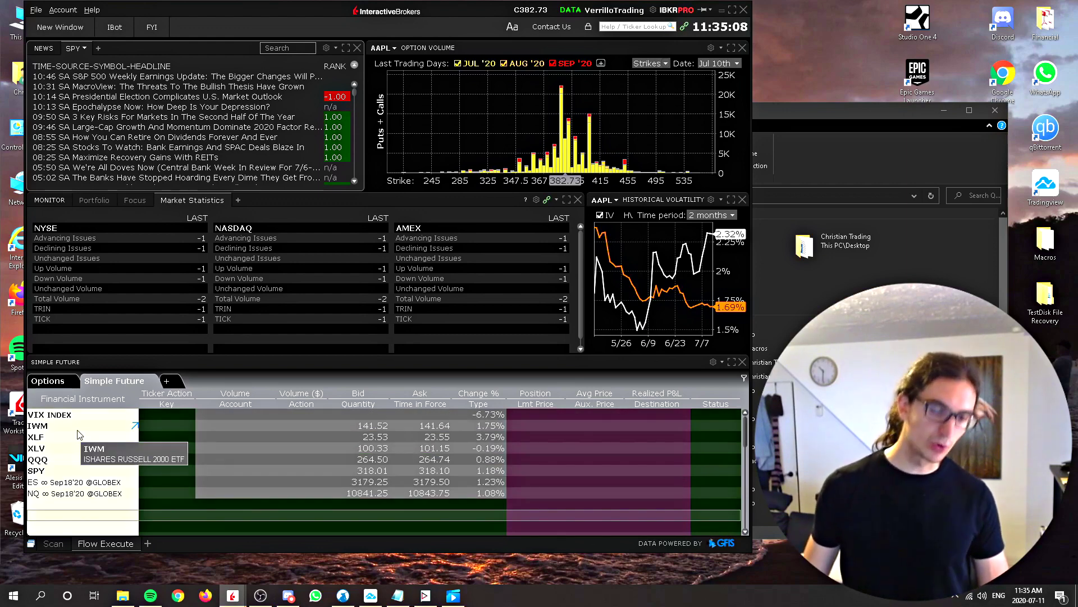
{"action": "left_click", "coordinate": [66, 483]}
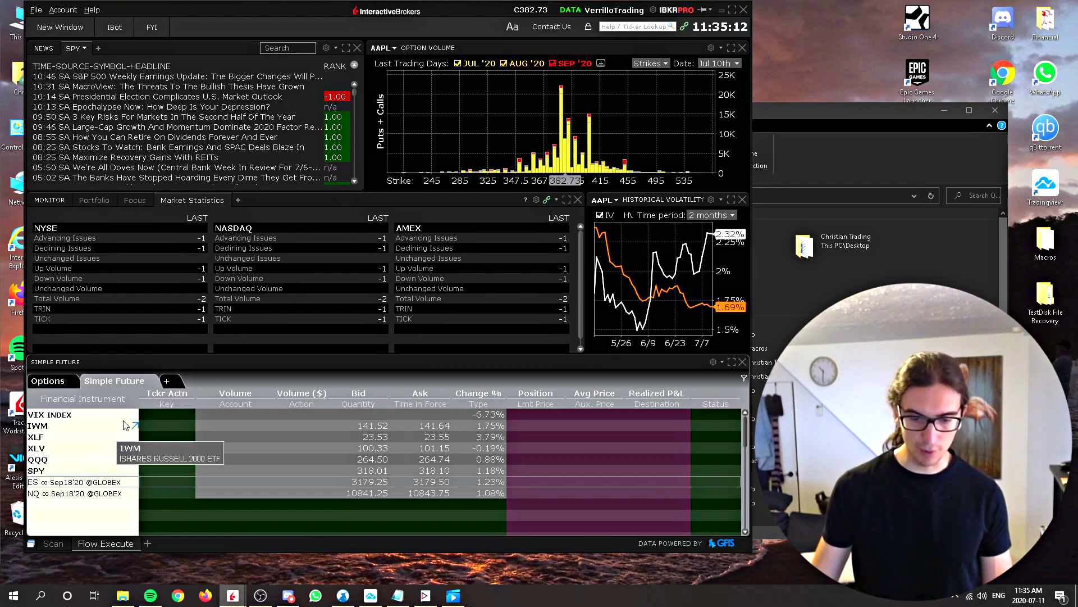
{"action": "left_click", "coordinate": [52, 440]}
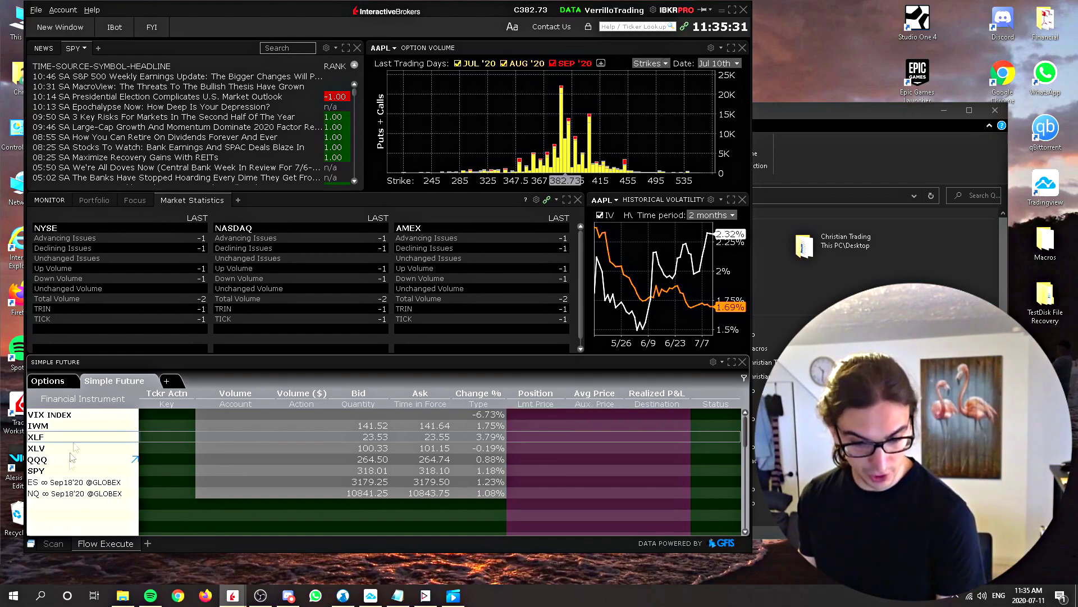
{"action": "scroll", "coordinate": [129, 477], "scroll_direction": "down", "scroll_amount": 1}
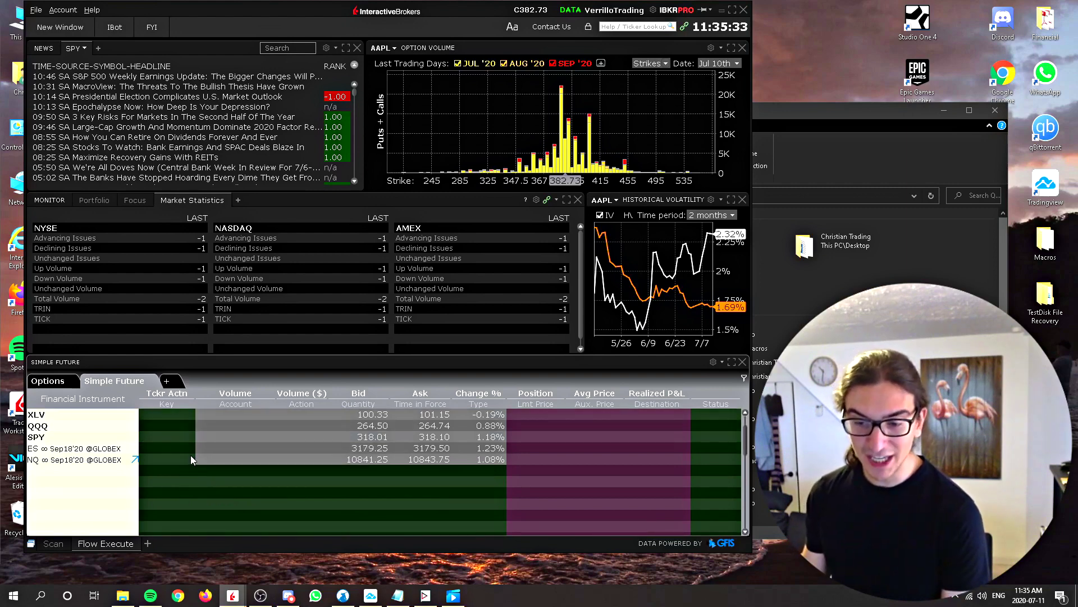
{"action": "scroll", "coordinate": [191, 460], "scroll_direction": "up", "scroll_amount": 1}
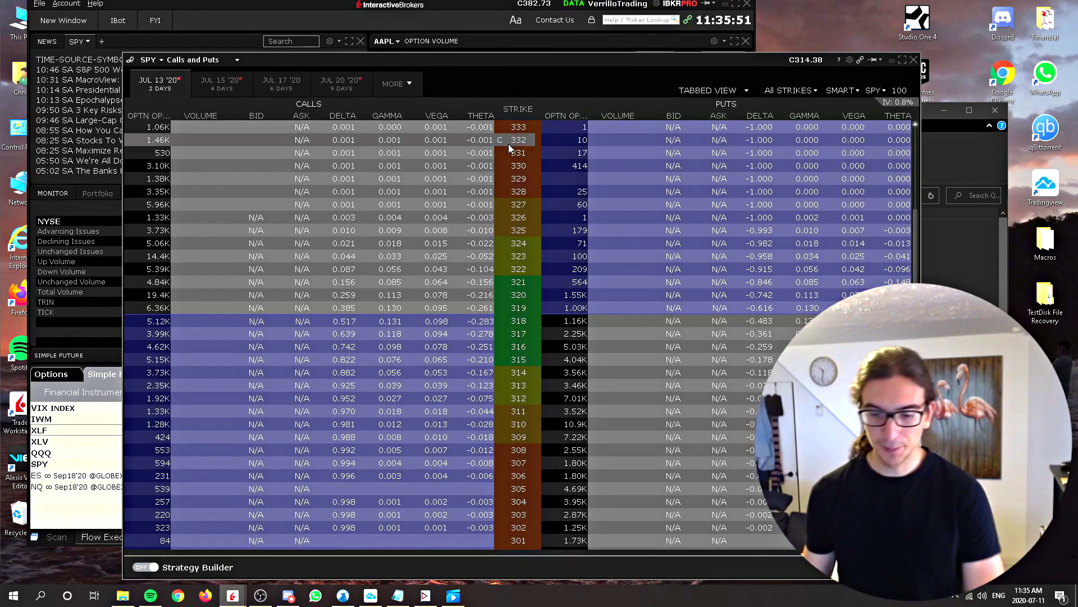
Add the SPY Jul 13 '20 315 call from the option chain to an empty row of the Simple Future watchlist
{"action": "left_click_drag", "start_coordinate": [497, 60], "coordinate": [626, 35]}
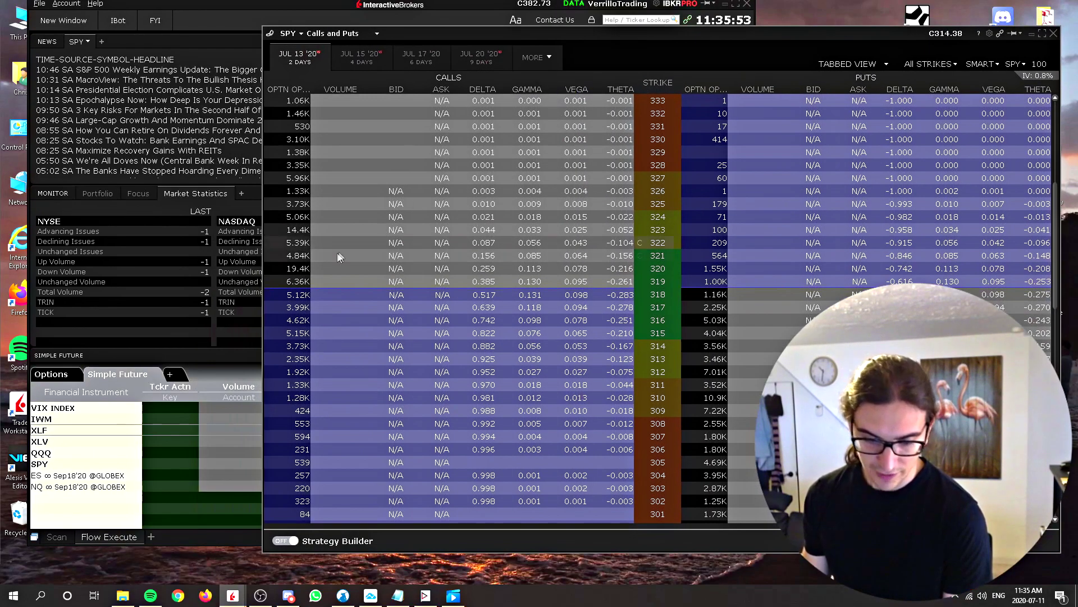
{"action": "left_click", "coordinate": [430, 334]}
{"action": "left_click_drag", "start_coordinate": [444, 333], "coordinate": [78, 510]}
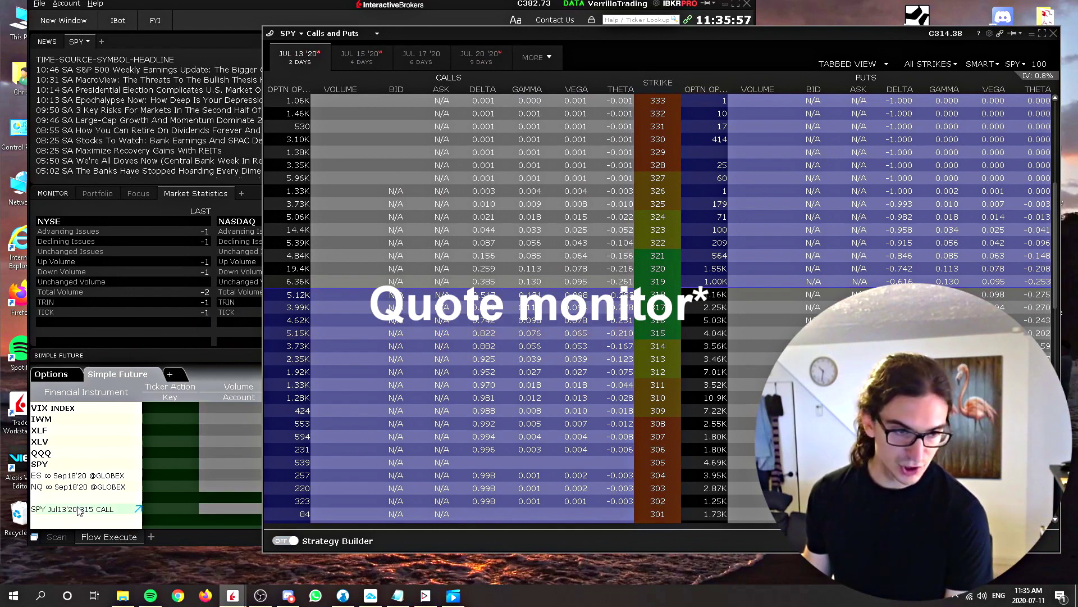
Bring the Simple Future watchlist to the front and remove the SPY Jul 13 '20 315 call from it
{"action": "scroll", "coordinate": [82, 495], "scroll_direction": "down", "scroll_amount": 2}
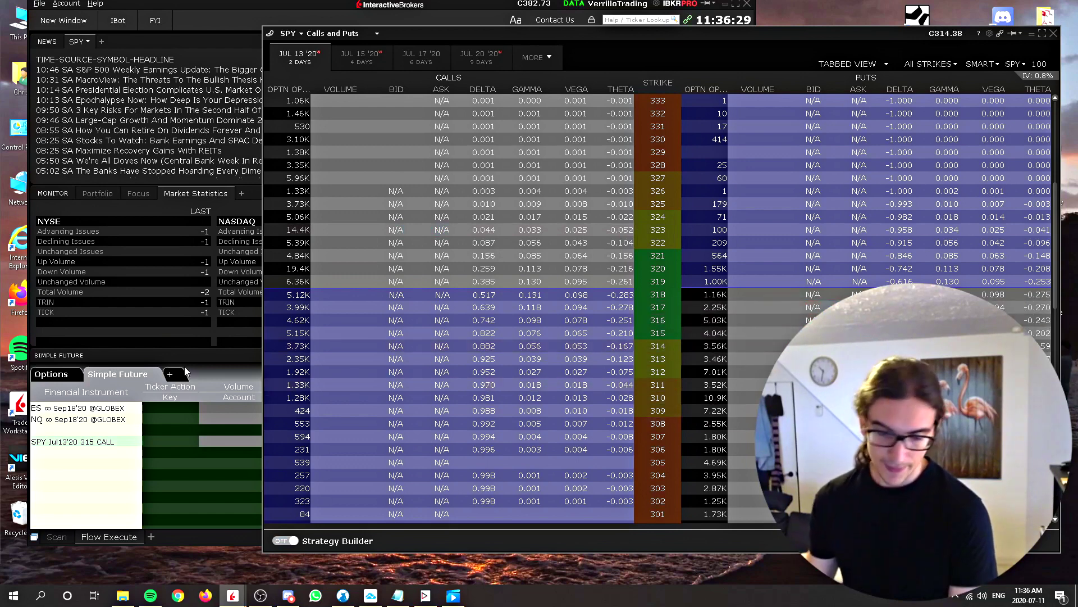
{"action": "left_click", "coordinate": [102, 456]}
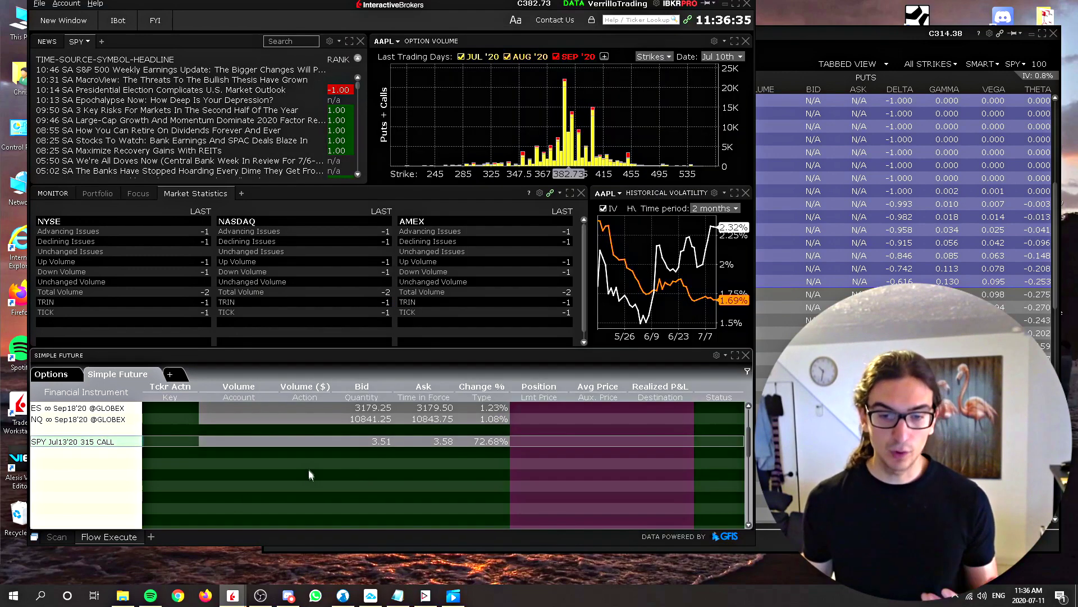
{"action": "double_click", "coordinate": [92, 442]}
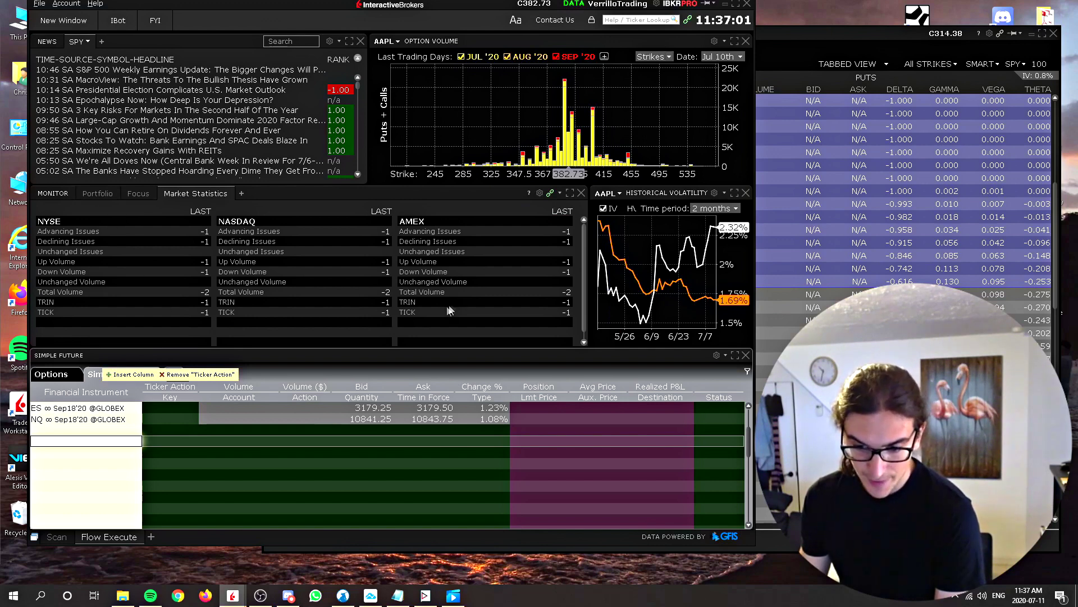
Examine the NASDAQ and NYSE figures in the Market Statistics monitor
{"action": "left_click", "coordinate": [294, 231]}
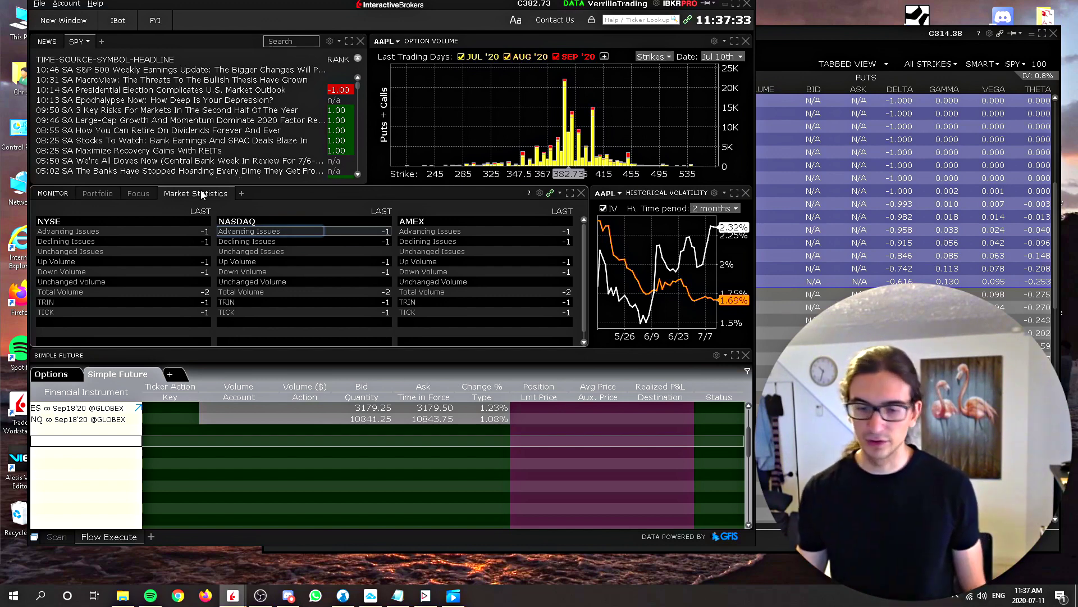
{"action": "left_click", "coordinate": [201, 214]}
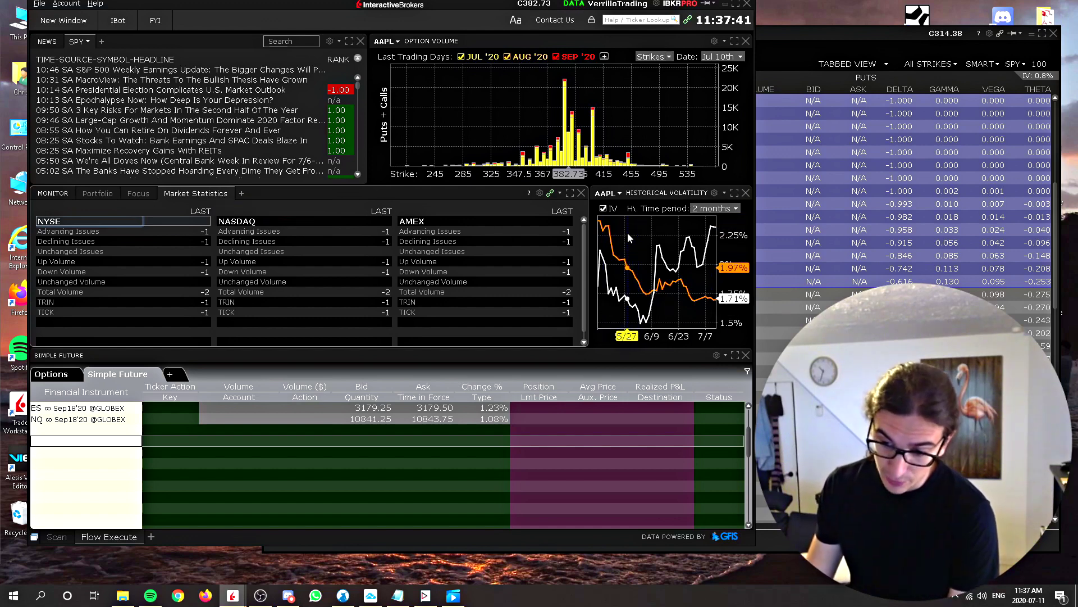
Switch the Historical Volatility chart from AAPL to SPY and check which time periods it offers
{"action": "left_click", "coordinate": [607, 192]}
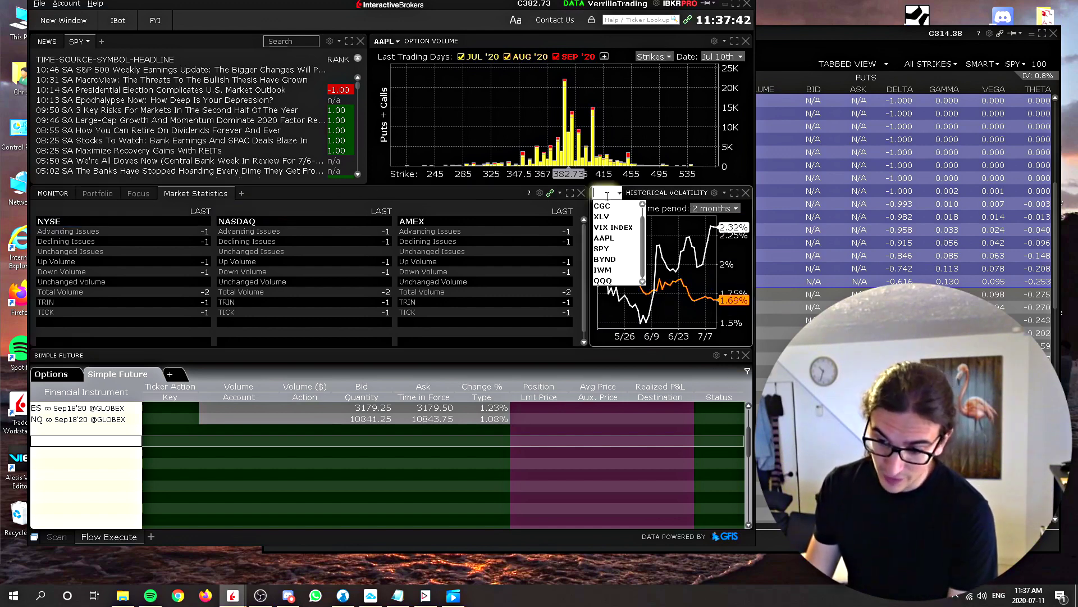
{"action": "left_click", "coordinate": [609, 248]}
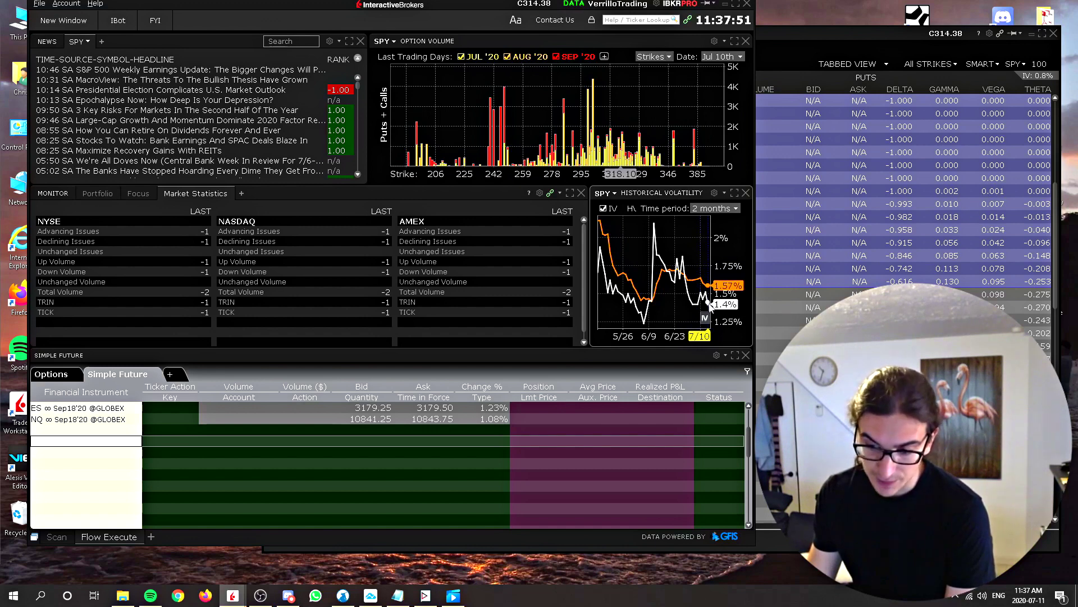
{"action": "left_click", "coordinate": [735, 209]}
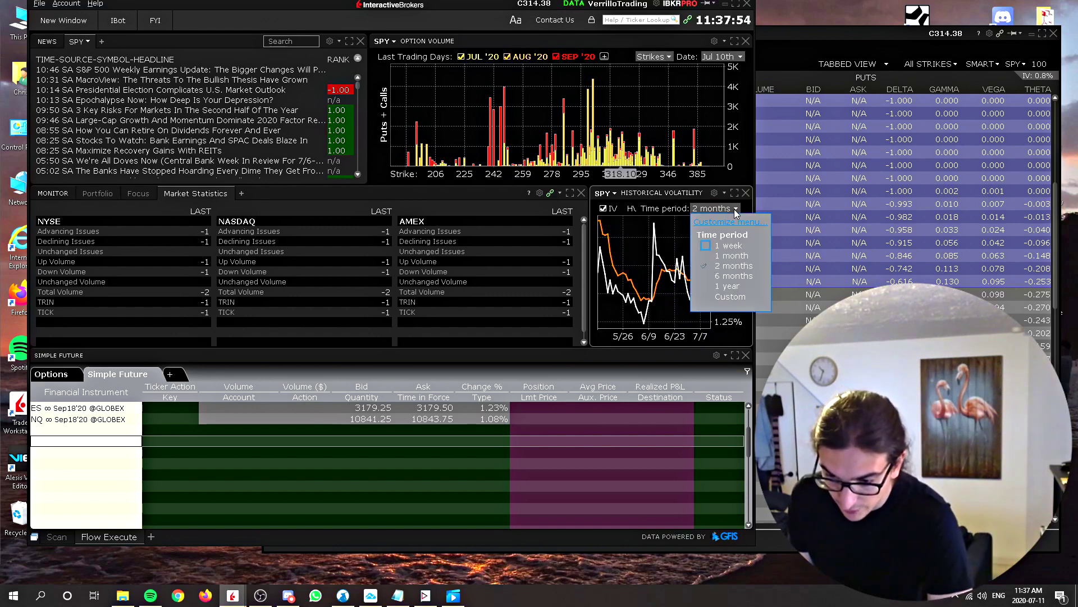
{"action": "left_click", "coordinate": [695, 200]}
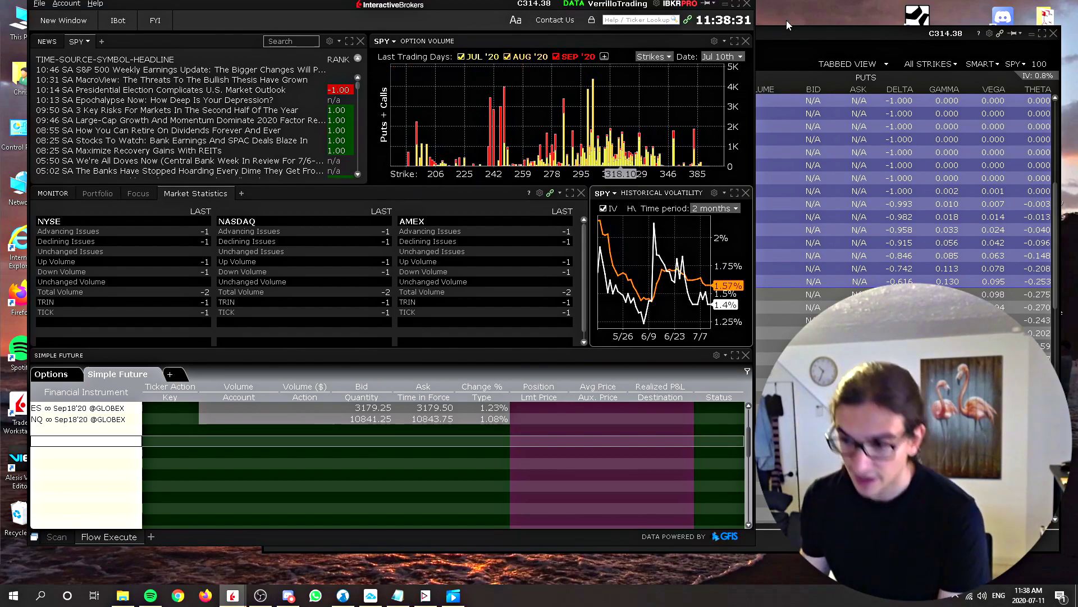
Bring the SPY Calls and Puts window forward and minimize it
{"action": "left_click_drag", "start_coordinate": [797, 35], "coordinate": [702, 29]}
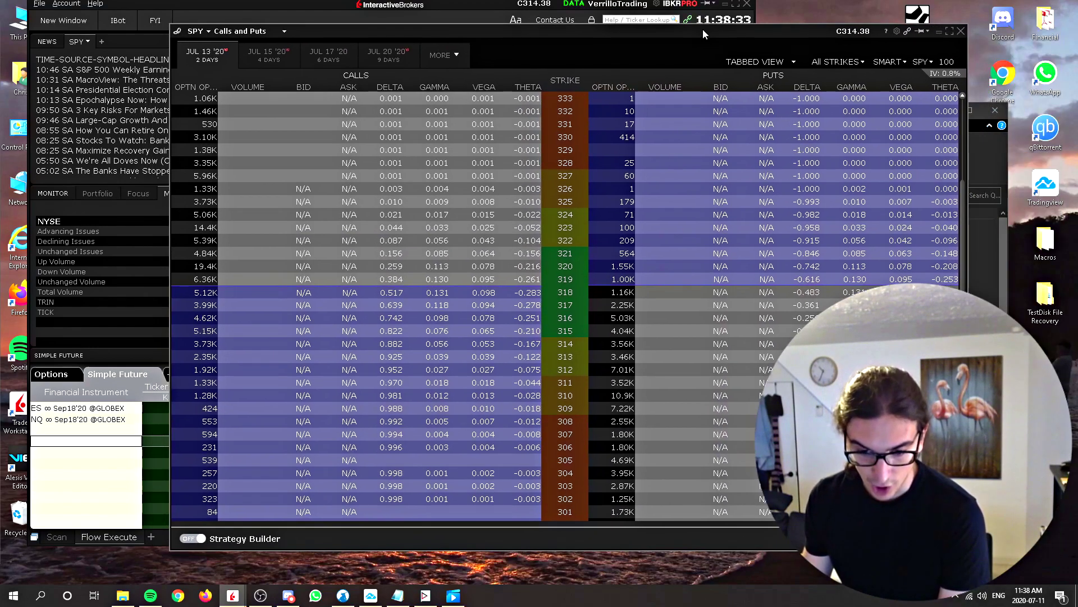
{"action": "left_click", "coordinate": [939, 31]}
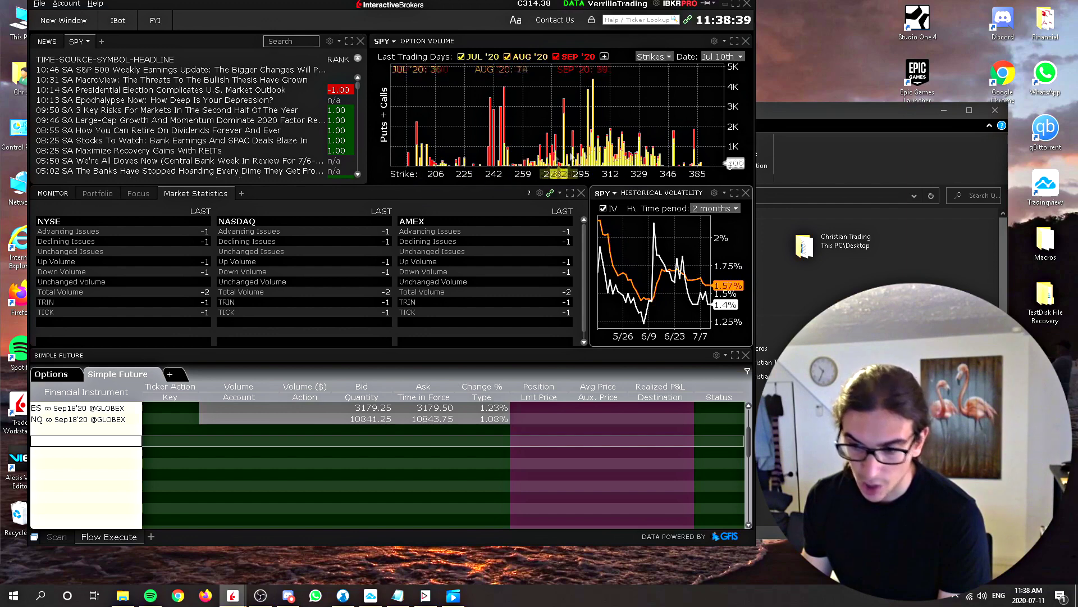
Browse the option analysis tools available as new windows and choose Historical Volatility under Volatility Over Time
{"action": "left_click", "coordinate": [62, 23]}
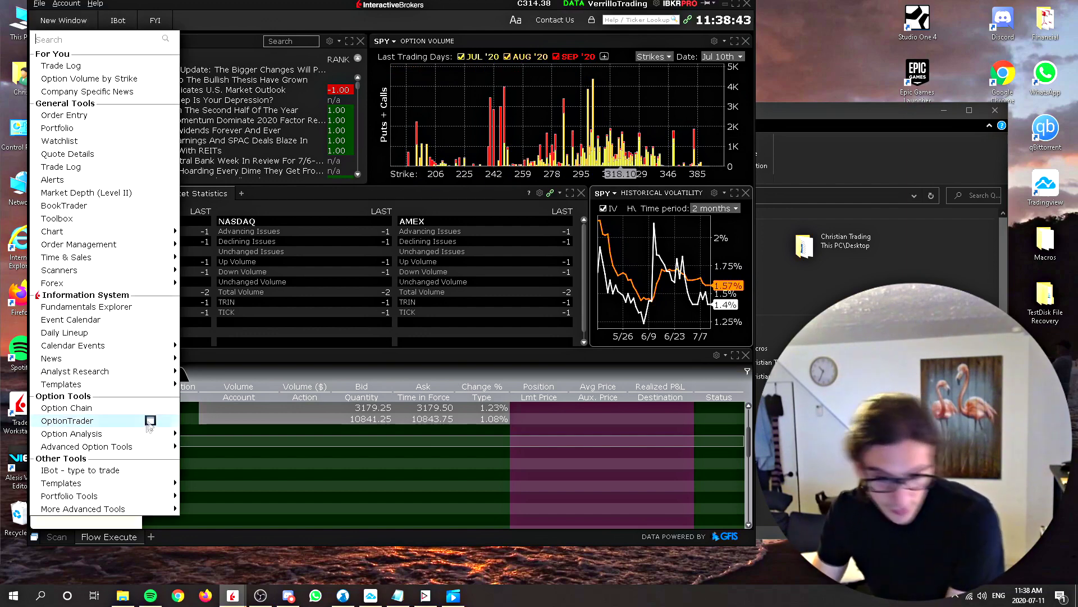
{"action": "mouse_move", "coordinate": [105, 436]}
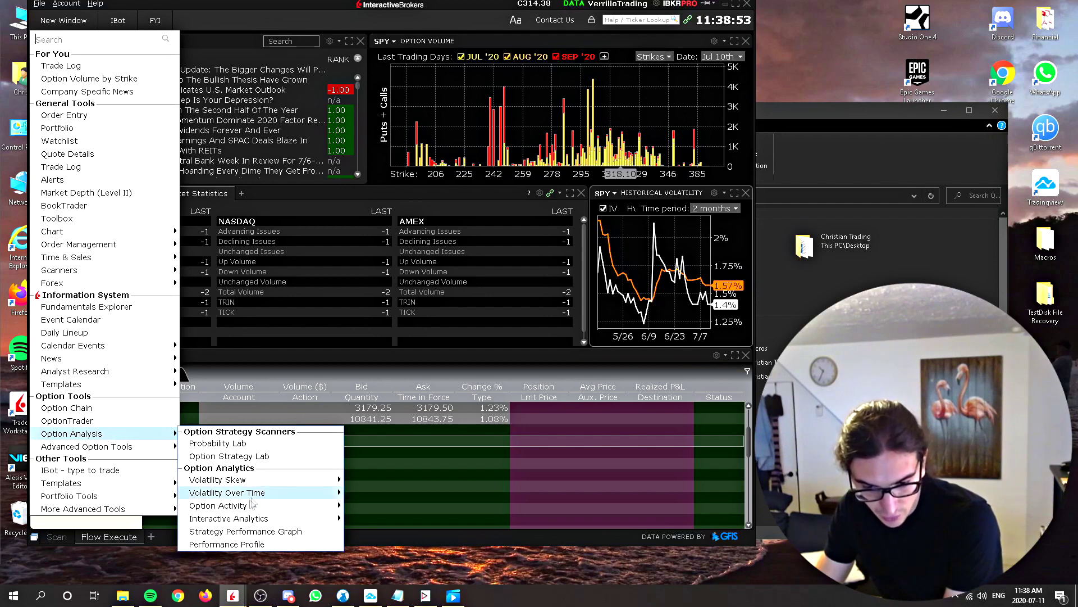
{"action": "mouse_move", "coordinate": [245, 508]}
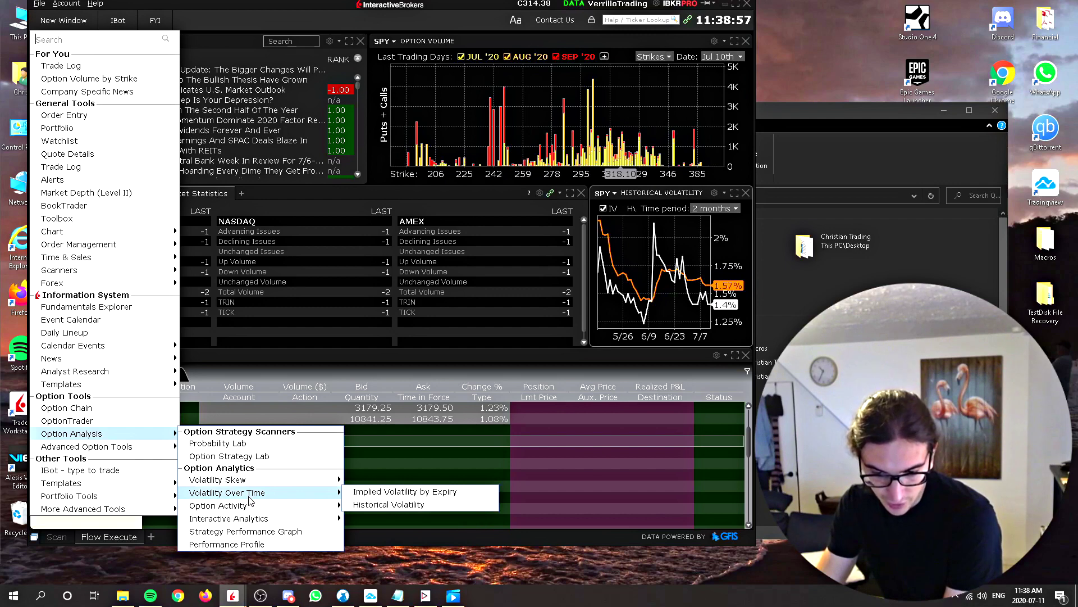
{"action": "left_click", "coordinate": [393, 504]}
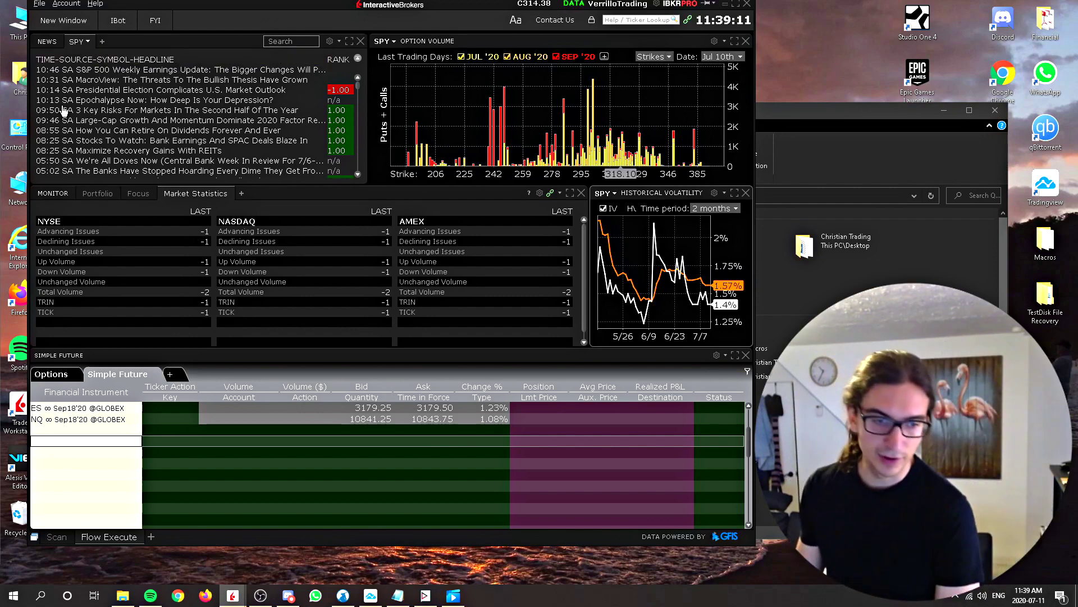
Switch to the Real Time News window of the NQU20 trading platform and view its headlines
{"action": "key", "text": "alt+Tab"}
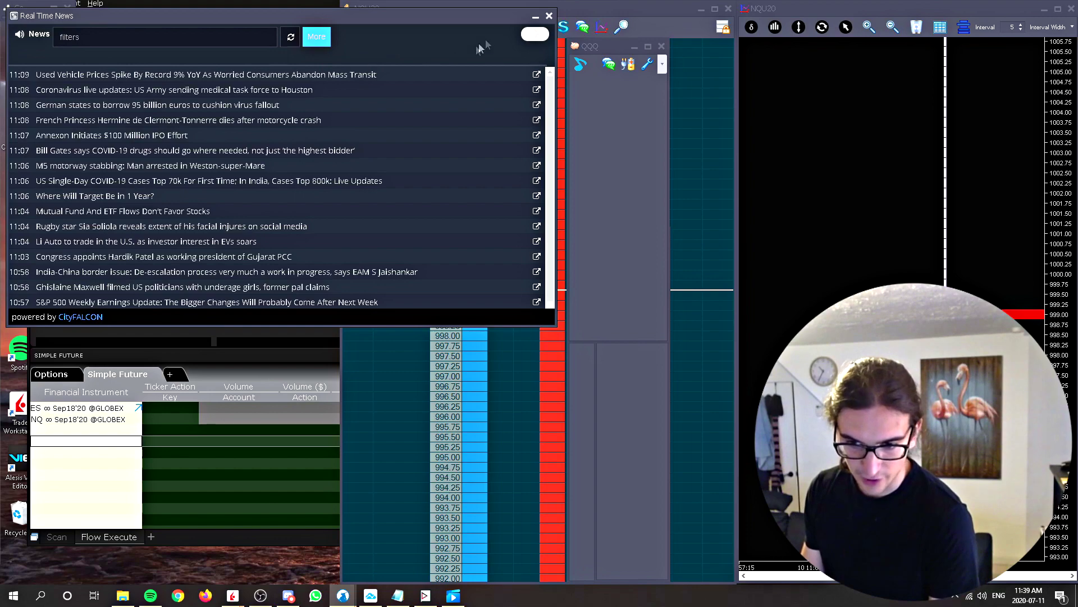
{"action": "key", "text": "alt+Tab"}
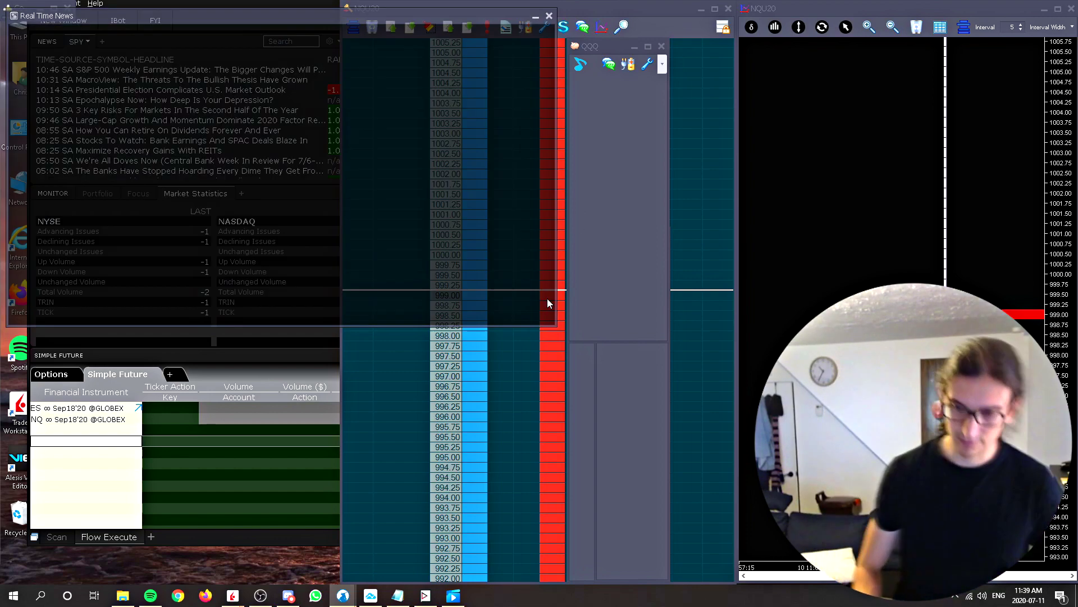
{"action": "key", "text": "alt+Tab"}
{"action": "key", "text": "alt+Tab"}
{"action": "key", "text": "alt+Tab"}
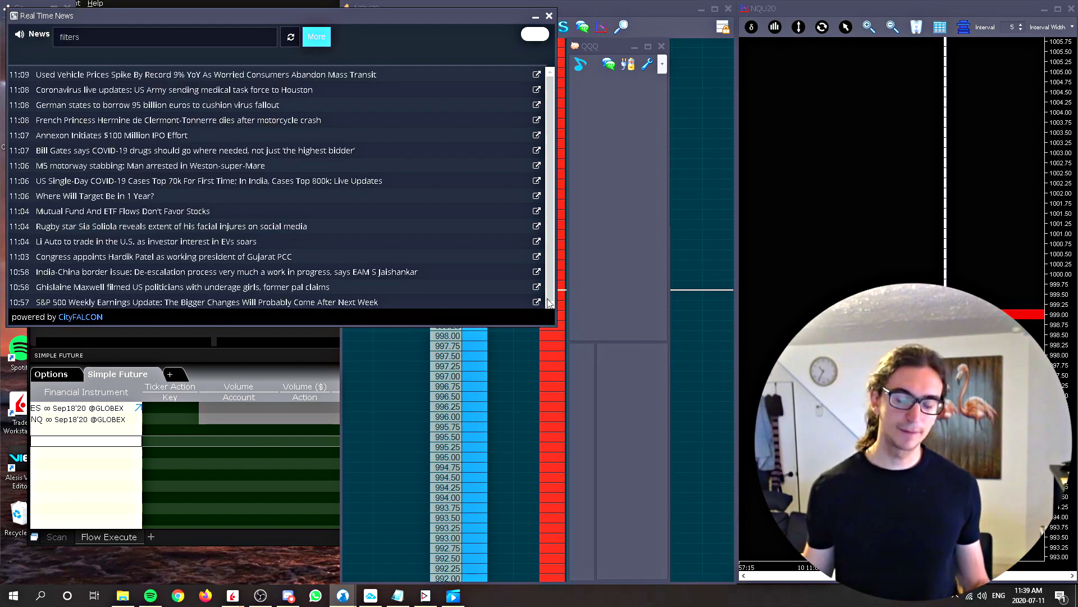
Leave the Real Time News window and switch back to the Trader Workstation workspace
{"action": "key", "text": "alt+Tab"}
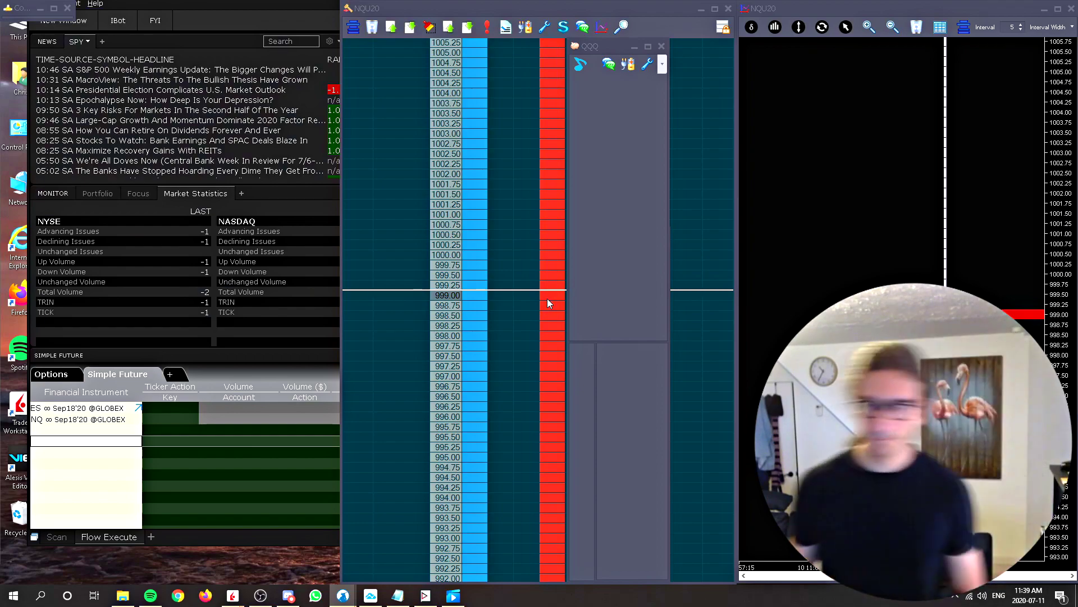
{"action": "key", "text": "alt+Tab"}
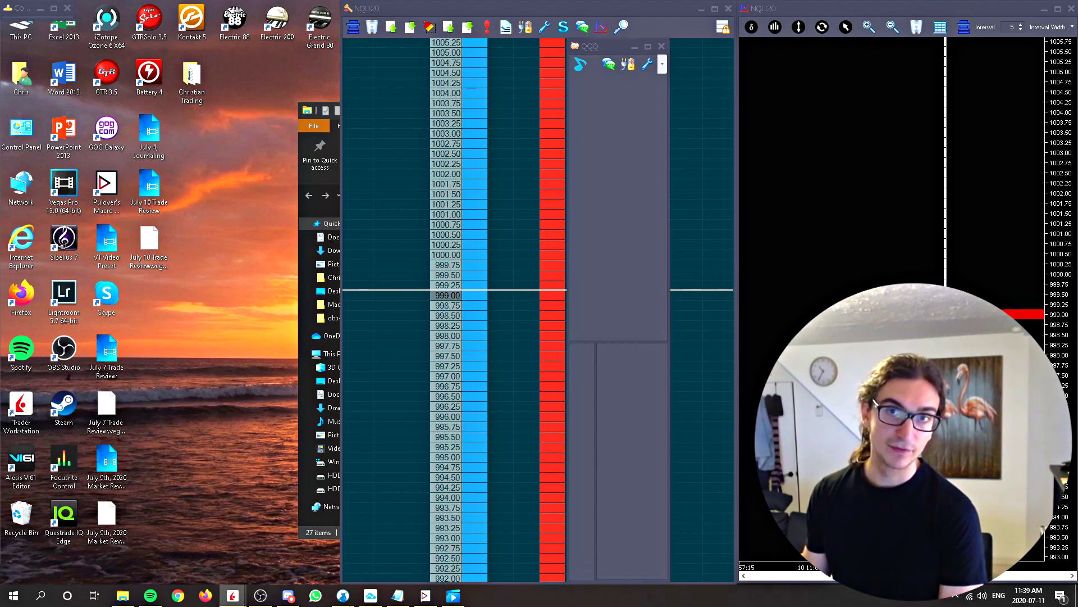
{"action": "key", "text": "alt+Tab"}
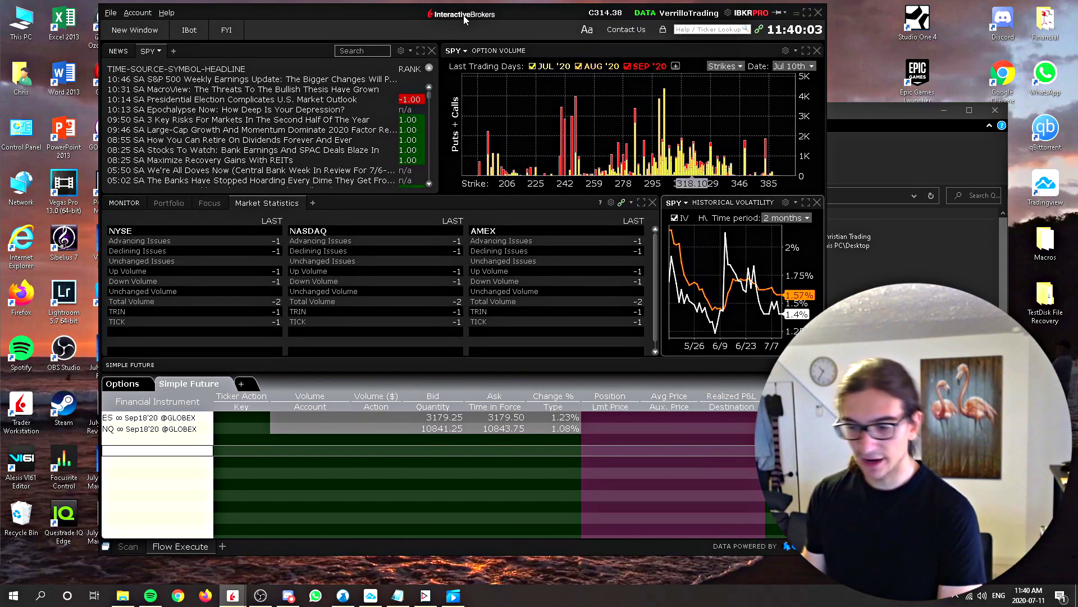
Switch from Trader Workstation to TradingView, maximize its window and take a closer look at the two-minute NQ1! chart
{"action": "key", "text": "super+d"}
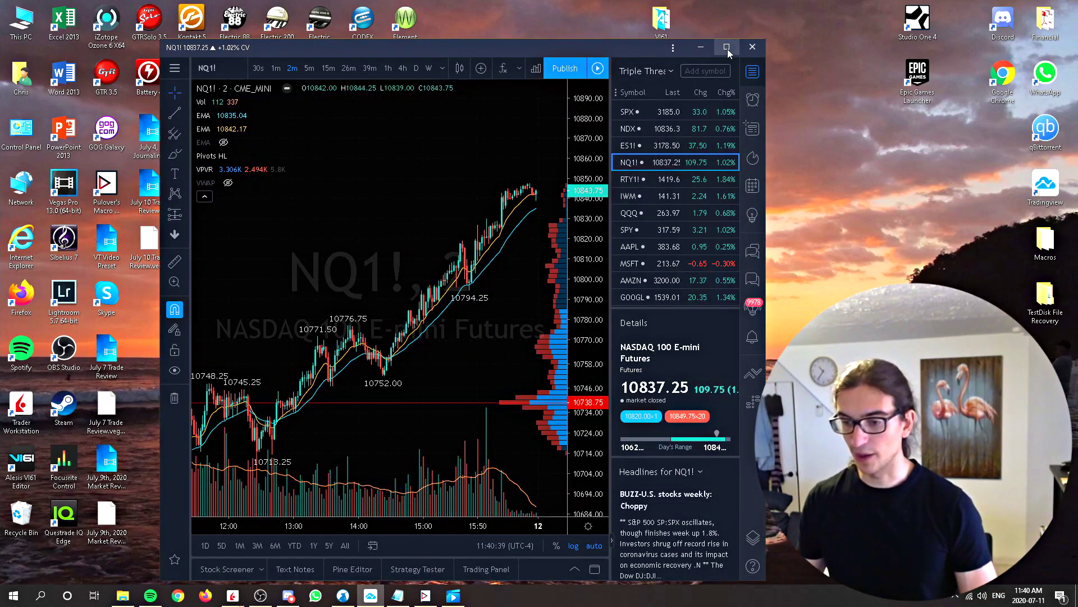
{"action": "left_click", "coordinate": [728, 52]}
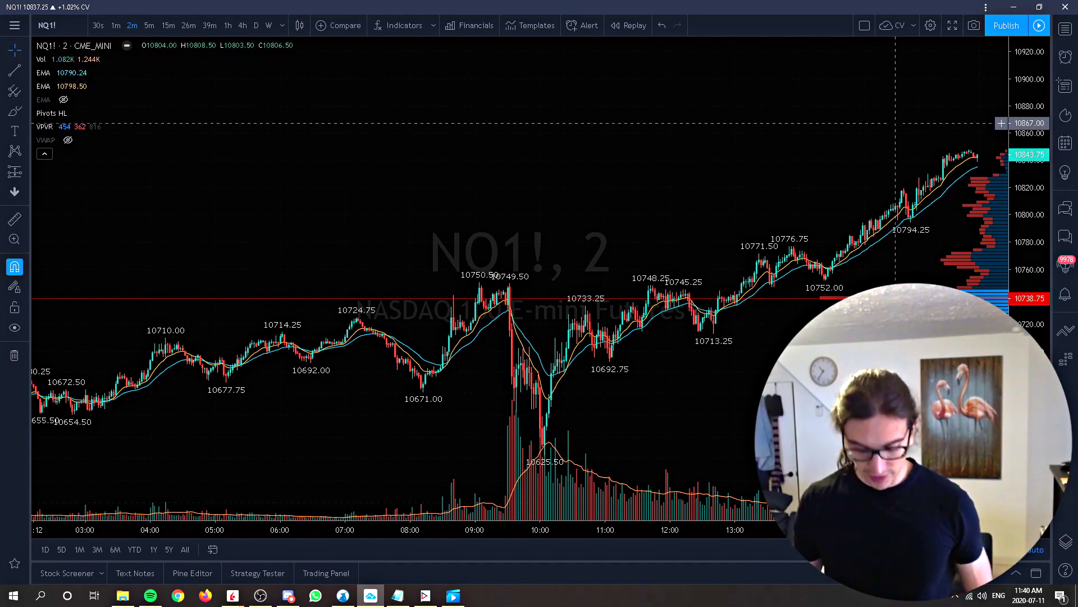
{"action": "scroll", "coordinate": [896, 123], "scroll_direction": "up", "scroll_amount": 3}
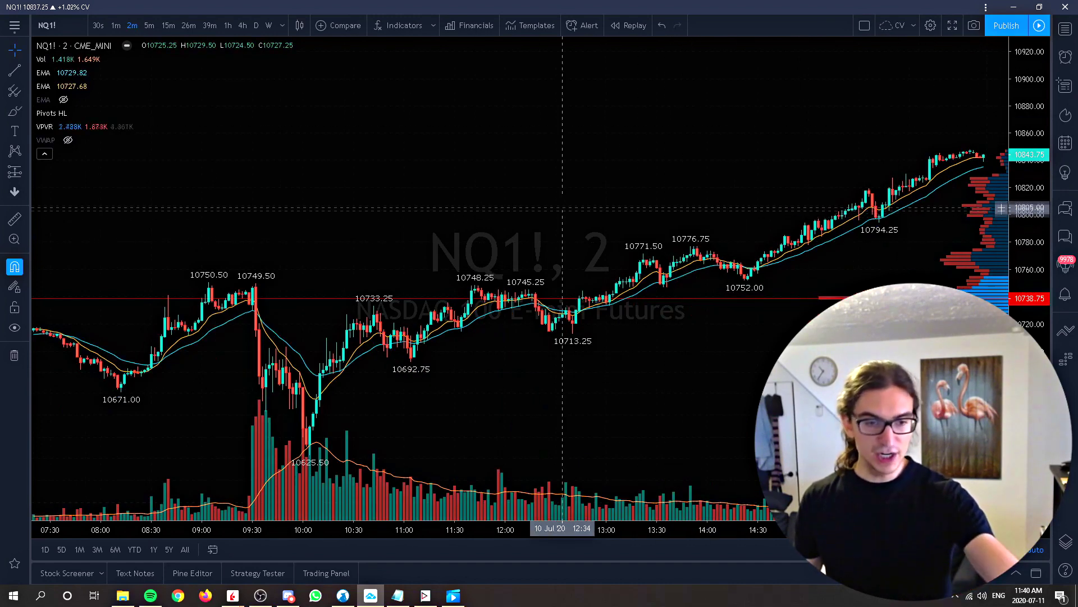
Load the recently used chart layout Small, leaving the CV layout without saving its changes
{"action": "left_click", "coordinate": [22, 30]}
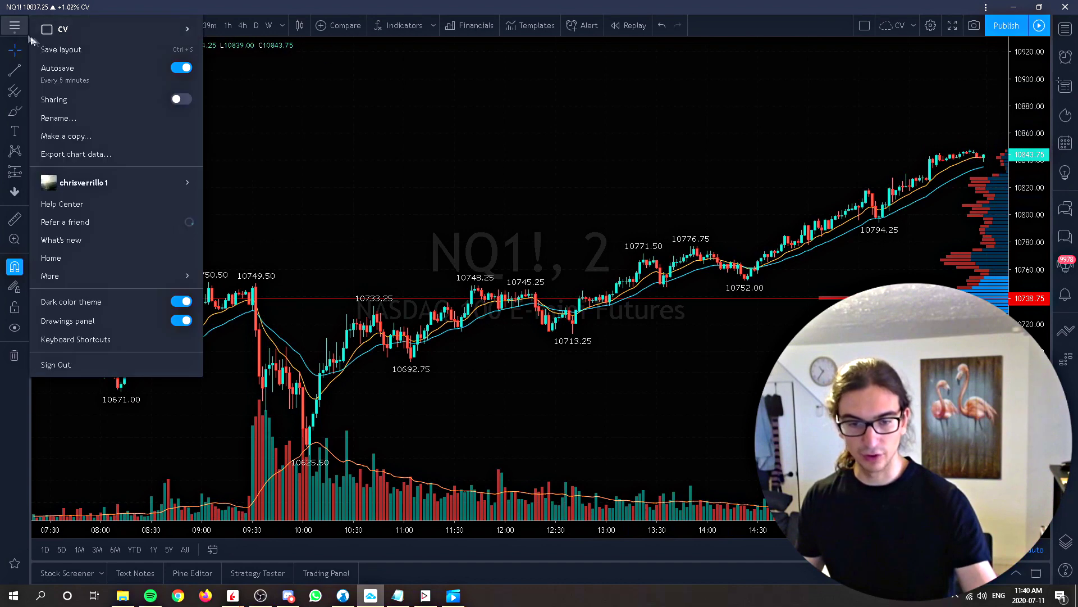
{"action": "mouse_move", "coordinate": [112, 29]}
{"action": "left_click", "coordinate": [252, 80]}
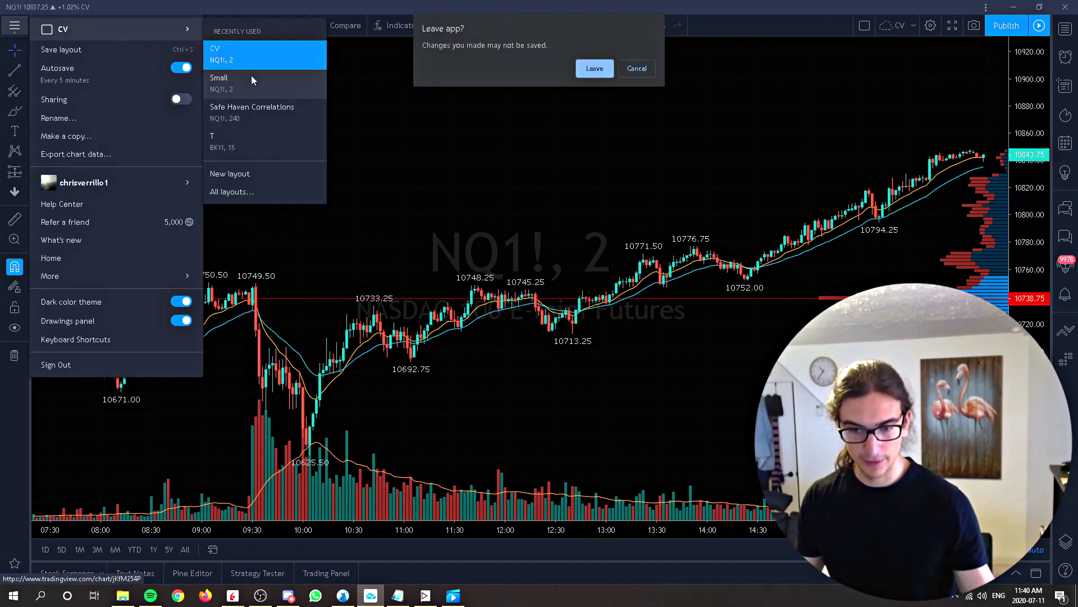
{"action": "left_click", "coordinate": [599, 72]}
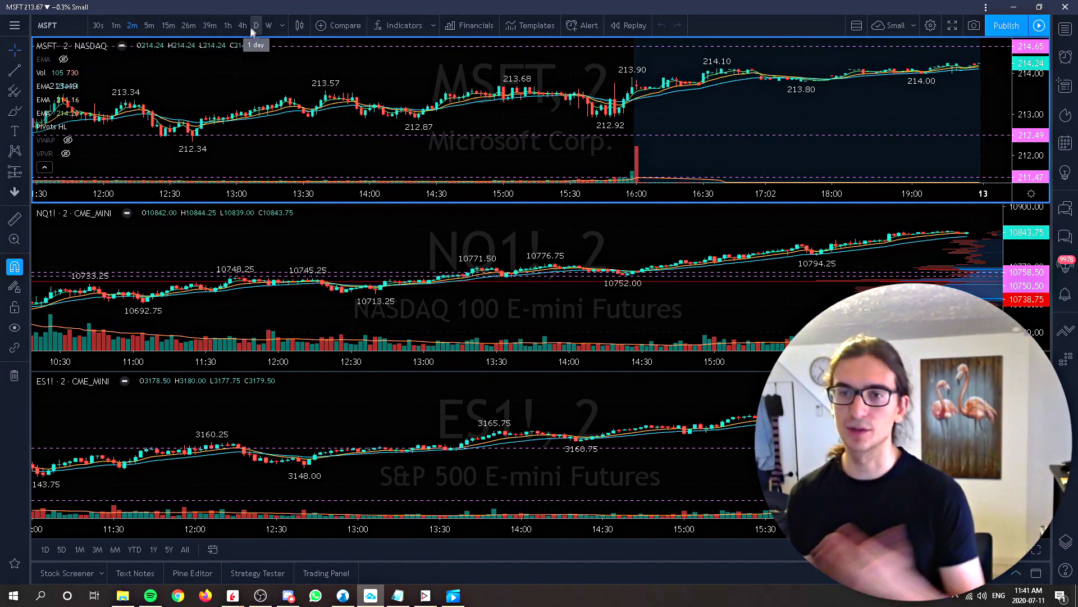
Activate the NQ1! and MSFT chart panes in turn, then show the watchlist and look through its symbols
{"action": "left_click", "coordinate": [662, 287]}
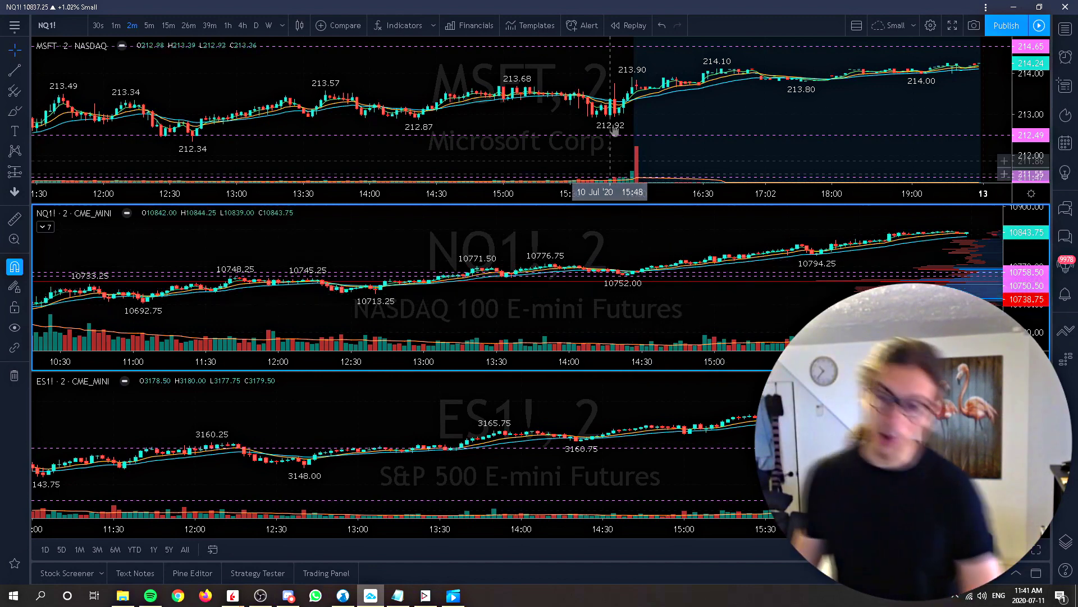
{"action": "left_click", "coordinate": [477, 103]}
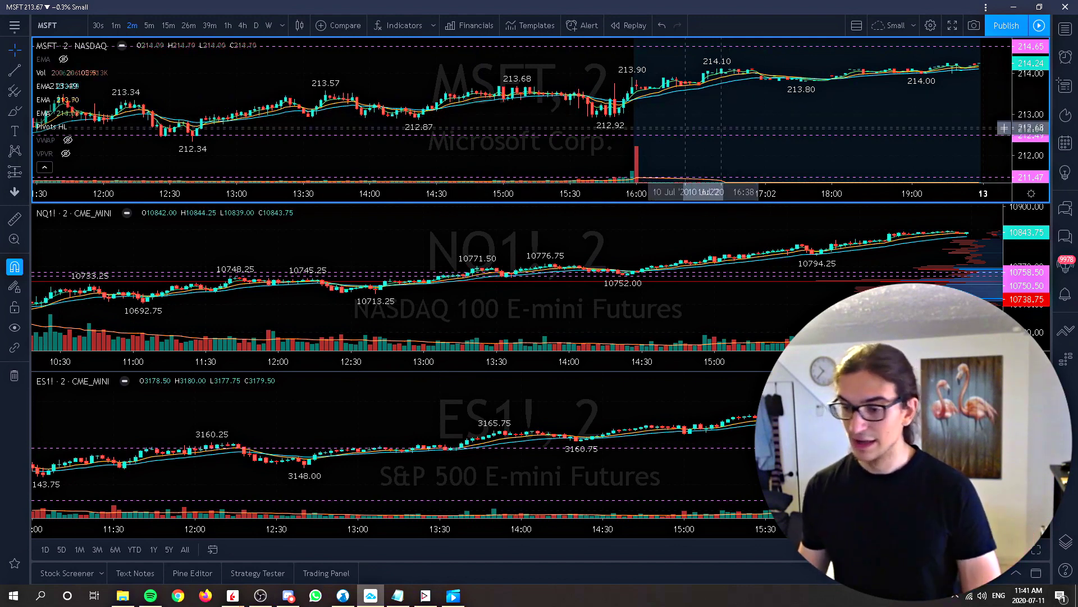
{"action": "left_click", "coordinate": [1066, 27]}
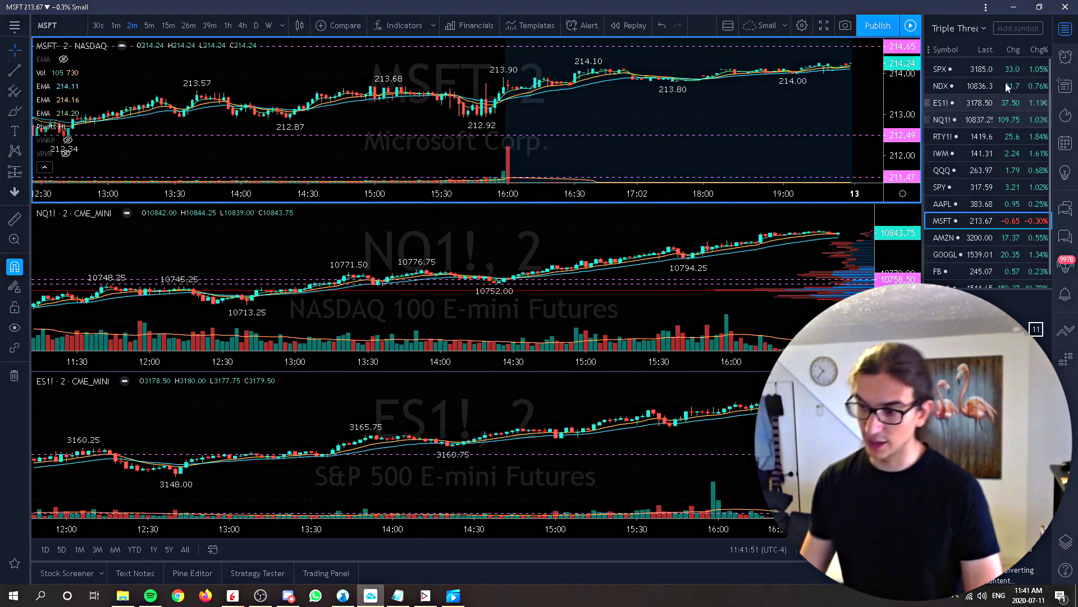
{"action": "scroll", "coordinate": [982, 148], "scroll_direction": "down", "scroll_amount": 1}
{"action": "scroll", "coordinate": [992, 147], "scroll_direction": "up", "scroll_amount": 1}
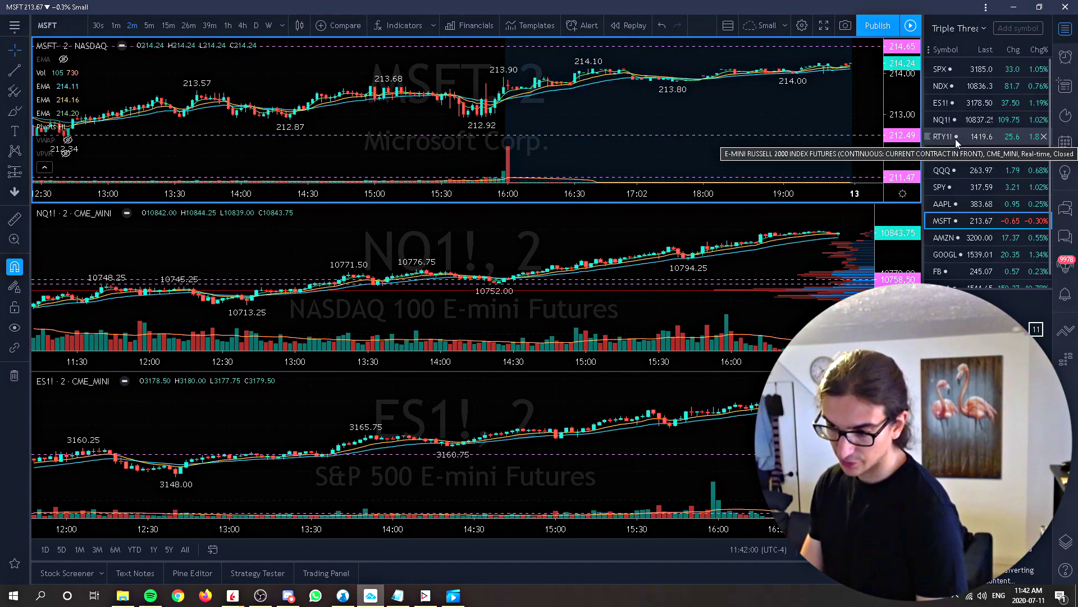
{"action": "scroll", "coordinate": [952, 145], "scroll_direction": "down", "scroll_amount": 1}
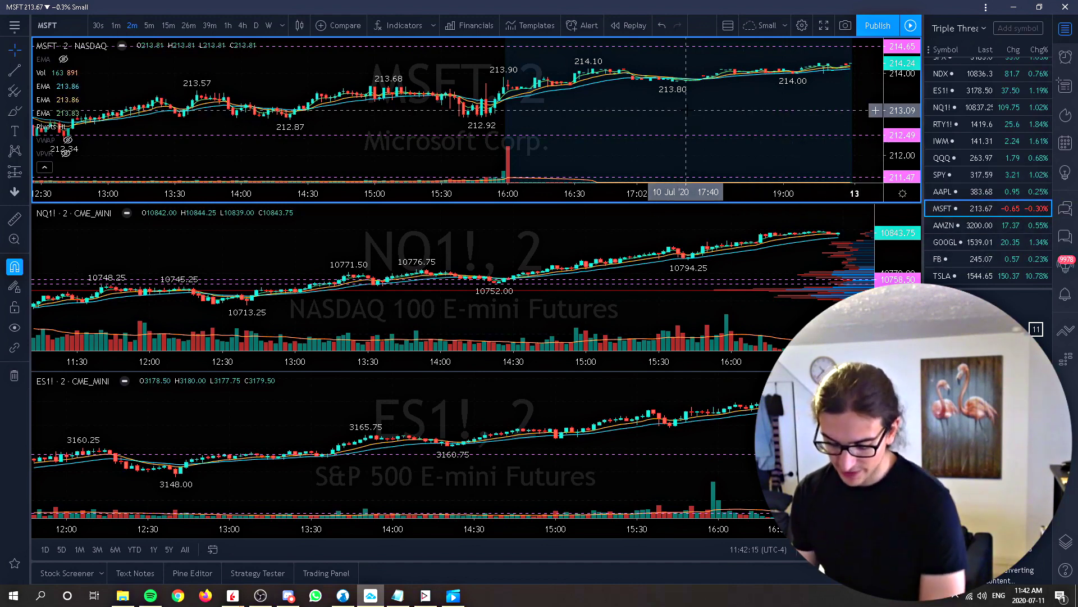
Cycle the upper chart pane through the watchlist stocks from AAPL to GOOGL and back to AAPL, with the watchlist hidden
{"action": "key", "text": "Up"}
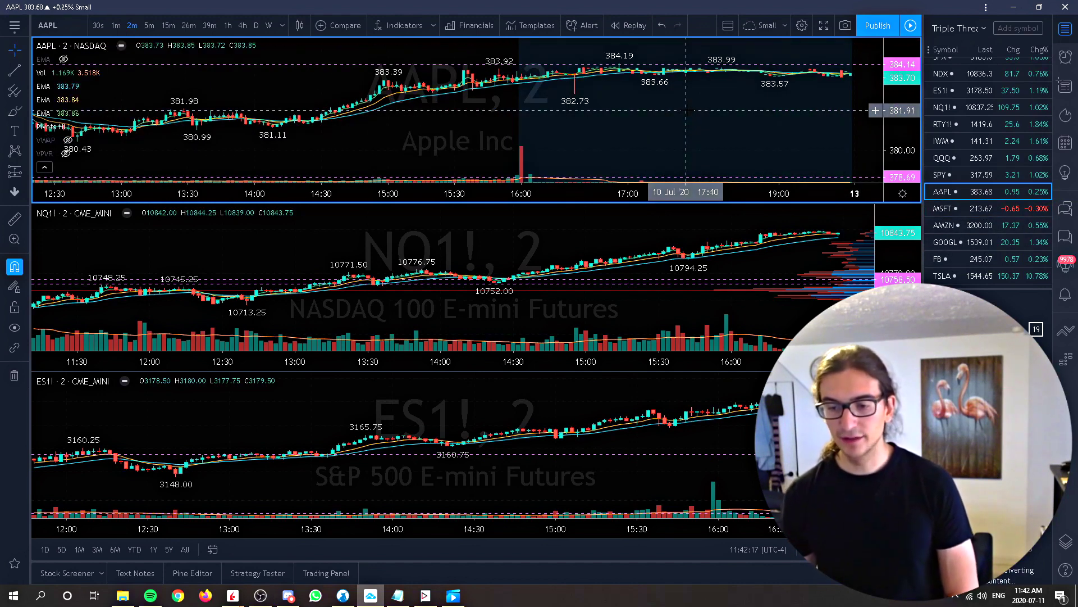
{"action": "key", "text": "Down"}
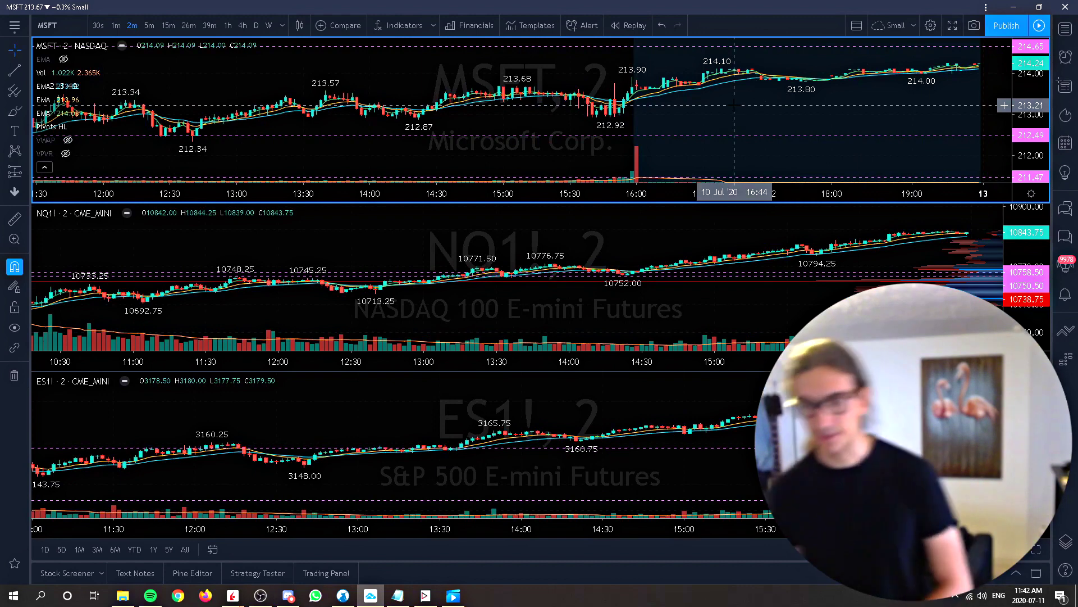
{"action": "key", "text": "Down"}
{"action": "key", "text": "Down"}
{"action": "key", "text": "Down"}
{"action": "key", "text": "Down"}
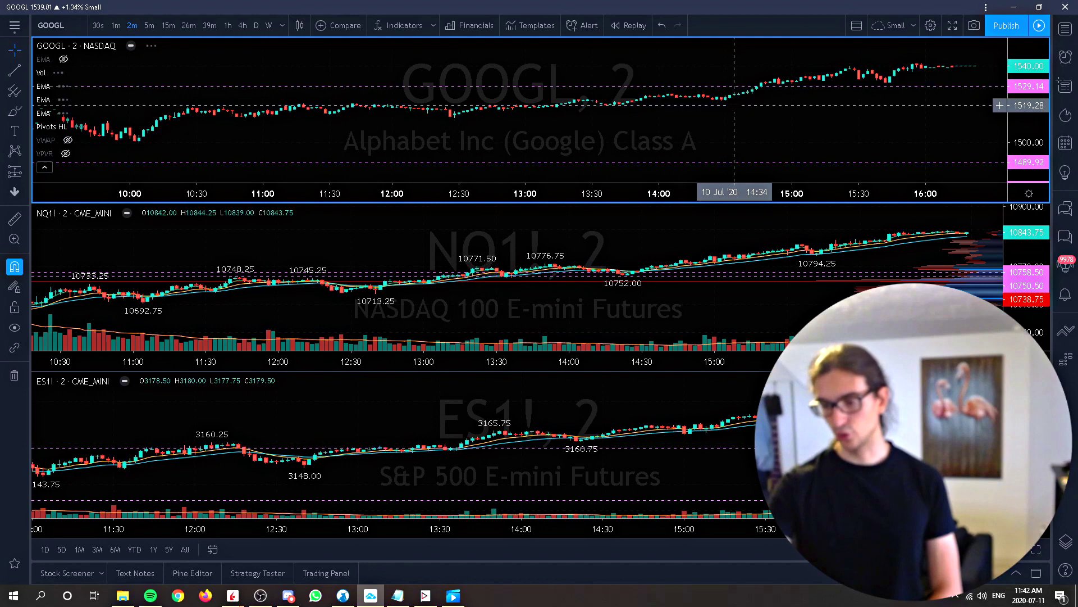
{"action": "key", "text": "Up"}
{"action": "key", "text": "Up"}
{"action": "key", "text": "Up"}
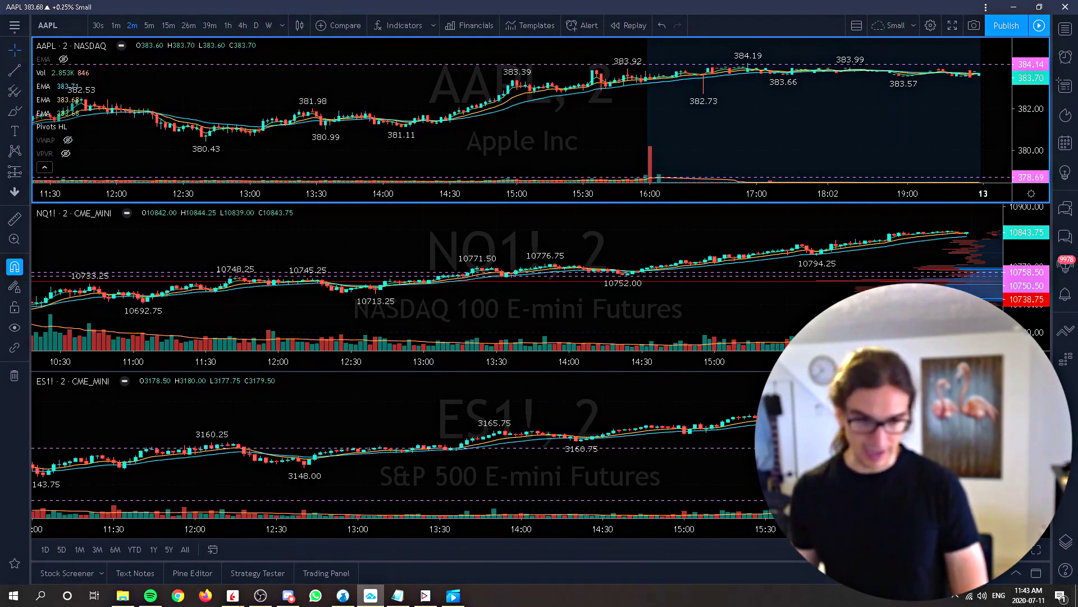
Switch to the video player with the recorded trading session TAPE july 10th, 2020
{"action": "key", "text": "alt+Tab"}
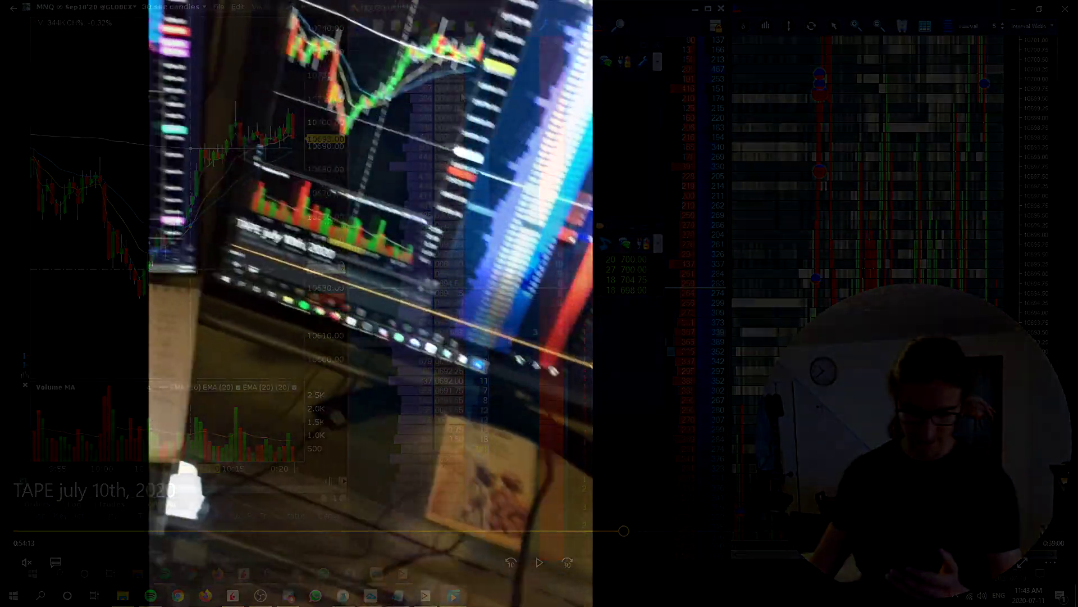